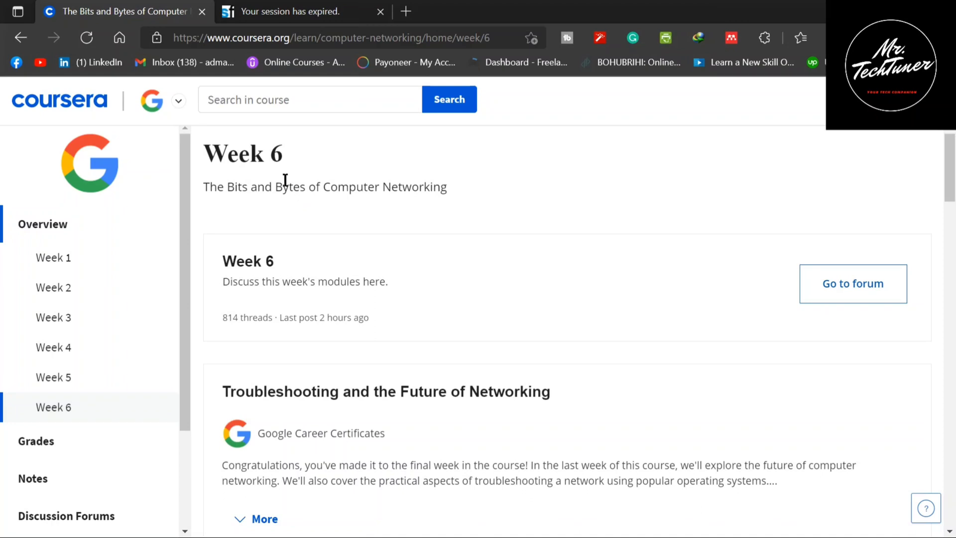
Open the IPv6 Compression quiz from the Graded Assessments of Week 6
scroll(329, 224, "down", 3)
scroll(347, 249, "down", 2)
scroll(347, 249, "up", 5)
scroll(341, 204, "down", 5)
scroll(342, 205, "up", 5)
scroll(341, 204, "down", 11)
scroll(343, 188, "down", 15)
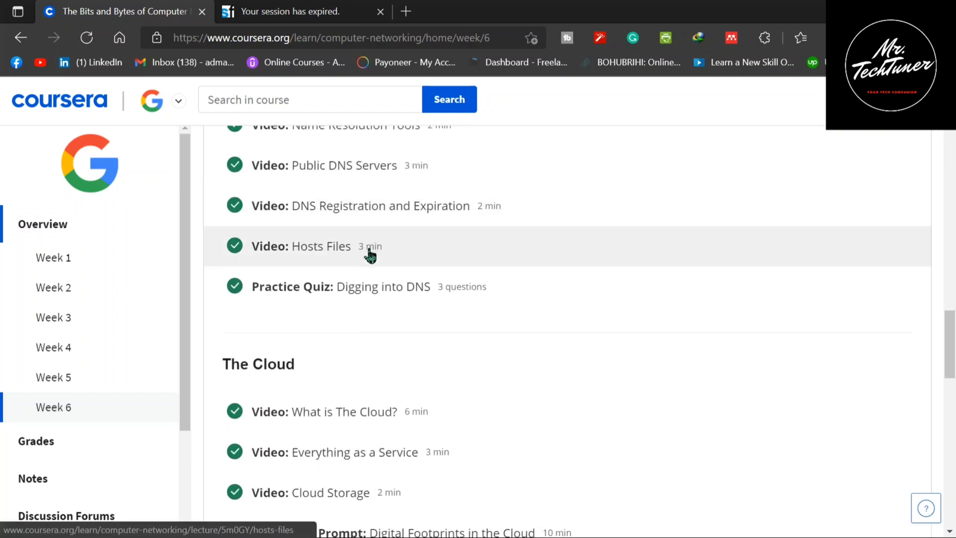
scroll(371, 256, "down", 5)
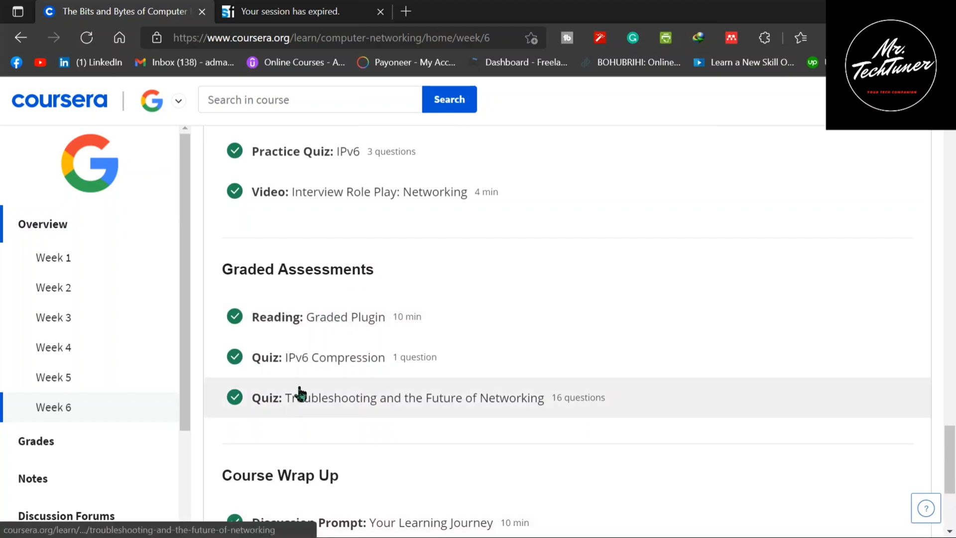
left_click(315, 371)
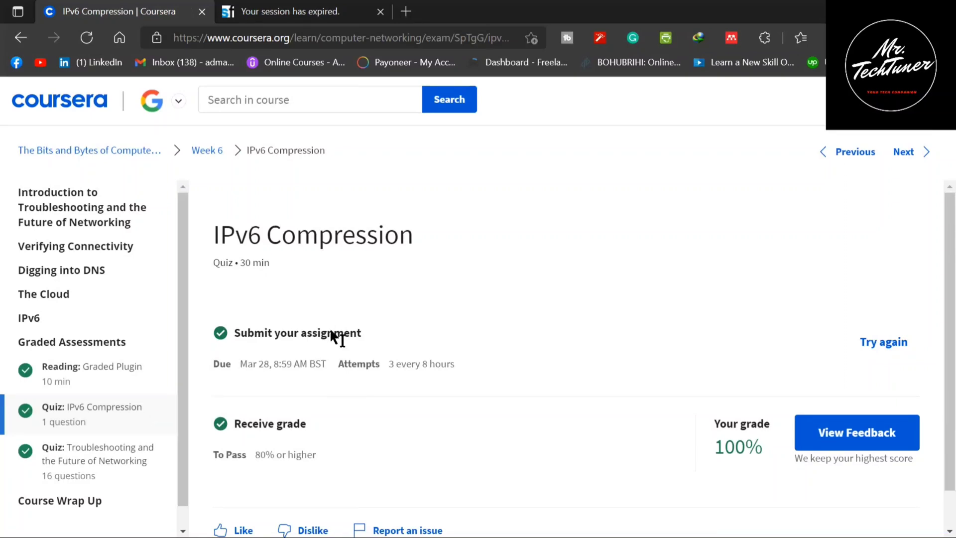
Switch to the IPv6 Compression Rules document in Word and read the address structure figure and the list of compression methods
key("alt+Tab")
key("alt+Tab")
scroll(448, 325, "up", 15)
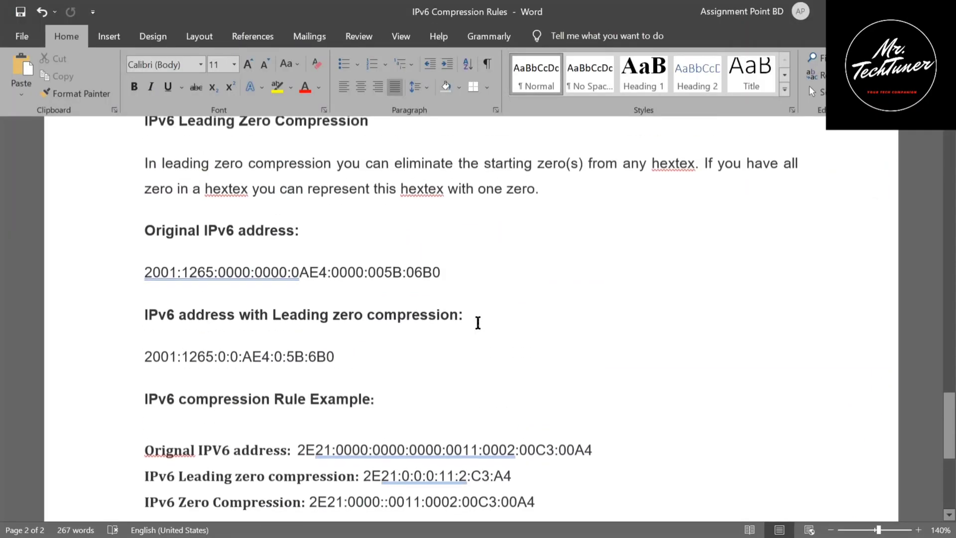
scroll(478, 322, "up", 12)
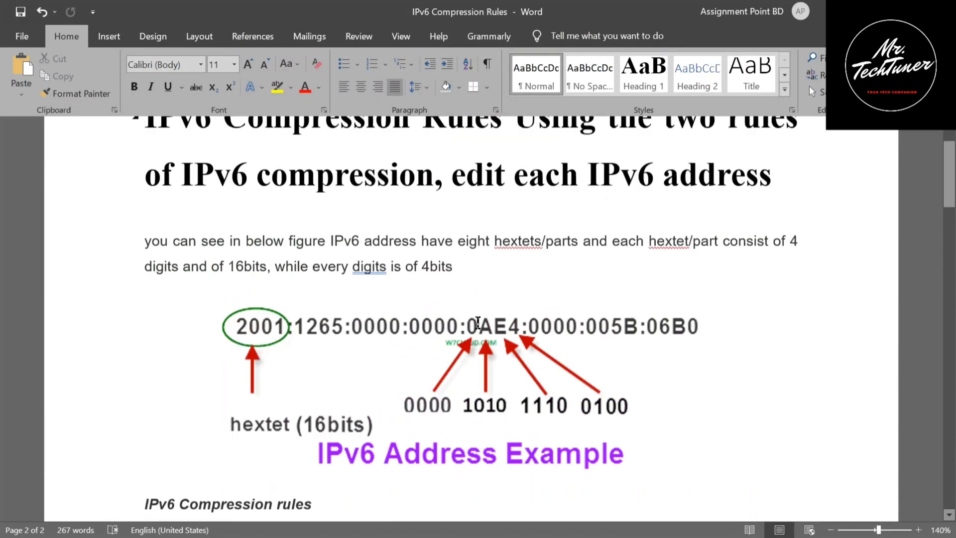
scroll(478, 323, "down", 3)
scroll(476, 341, "up", 2)
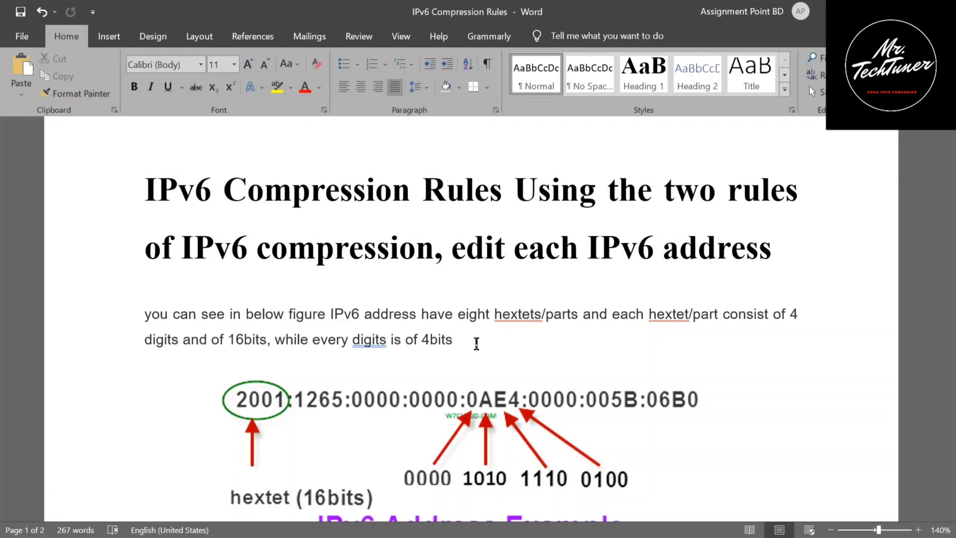
scroll(476, 344, "down", 1)
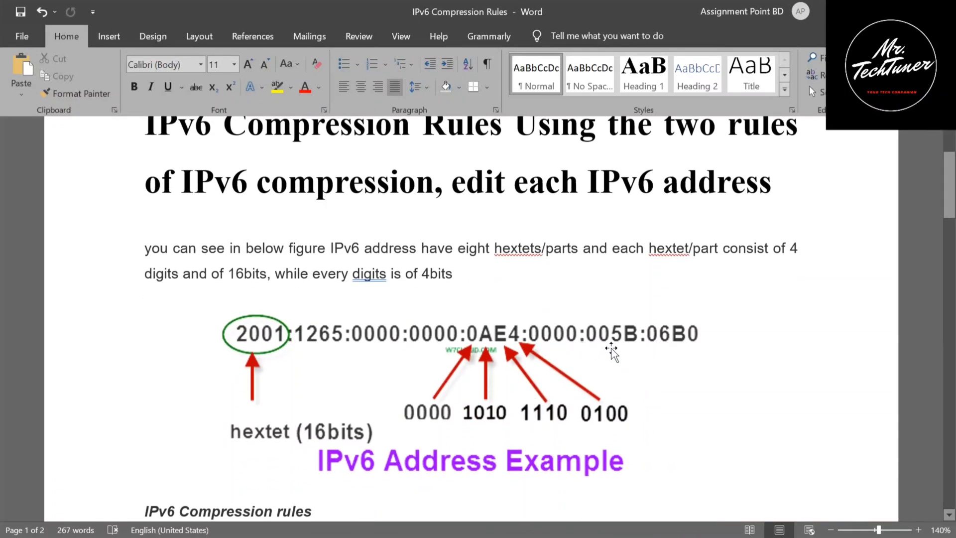
scroll(625, 351, "down", 1)
scroll(625, 352, "down", 1)
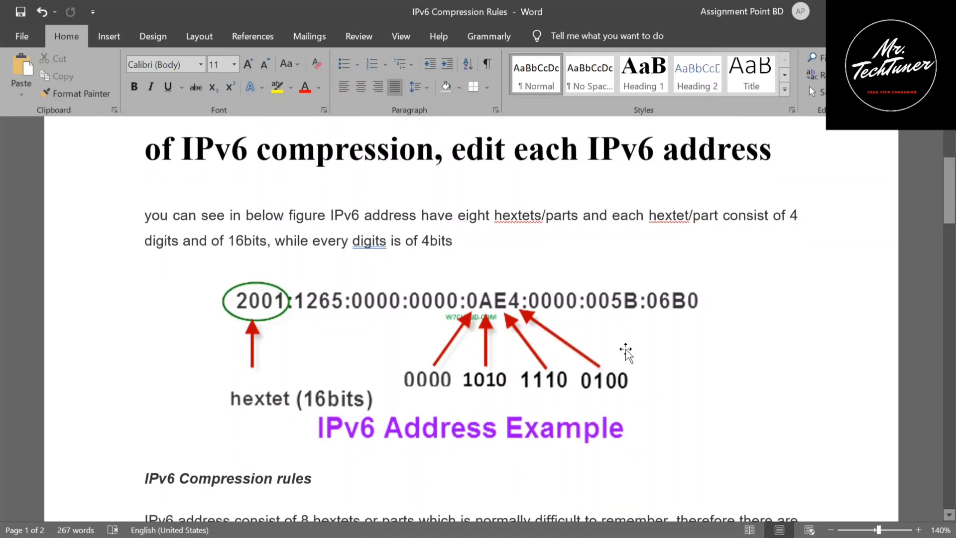
scroll(625, 351, "up", 2)
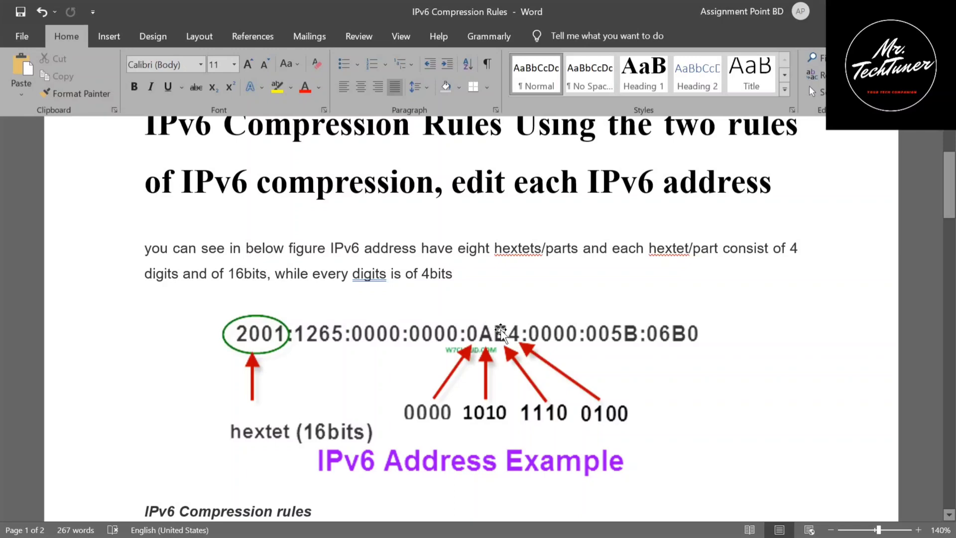
scroll(491, 313, "down", 3)
scroll(492, 314, "down", 2)
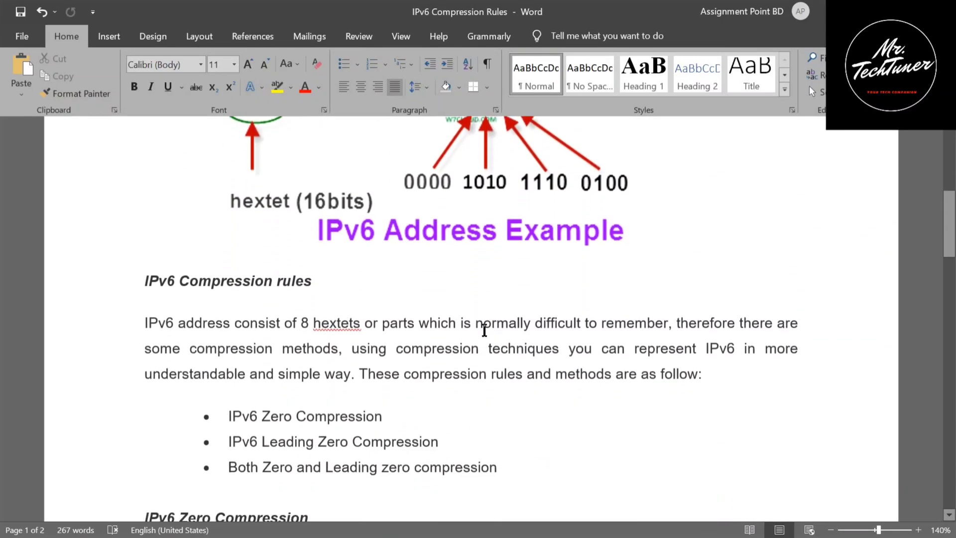
scroll(495, 342, "down", 1)
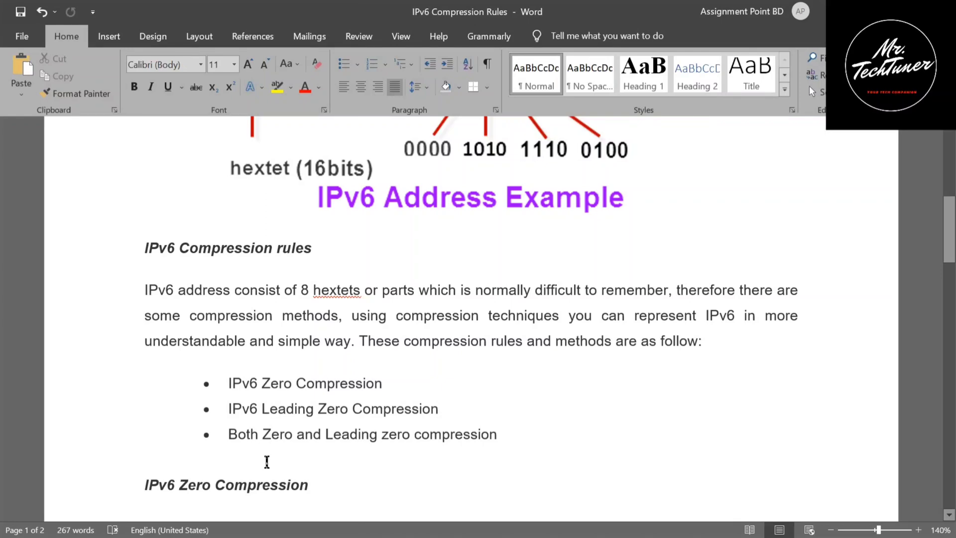
Examine the IPv6 Zero Compression example, comparing the zero groups in the original address with the double colon in the compressed one
scroll(294, 458, "down", 5)
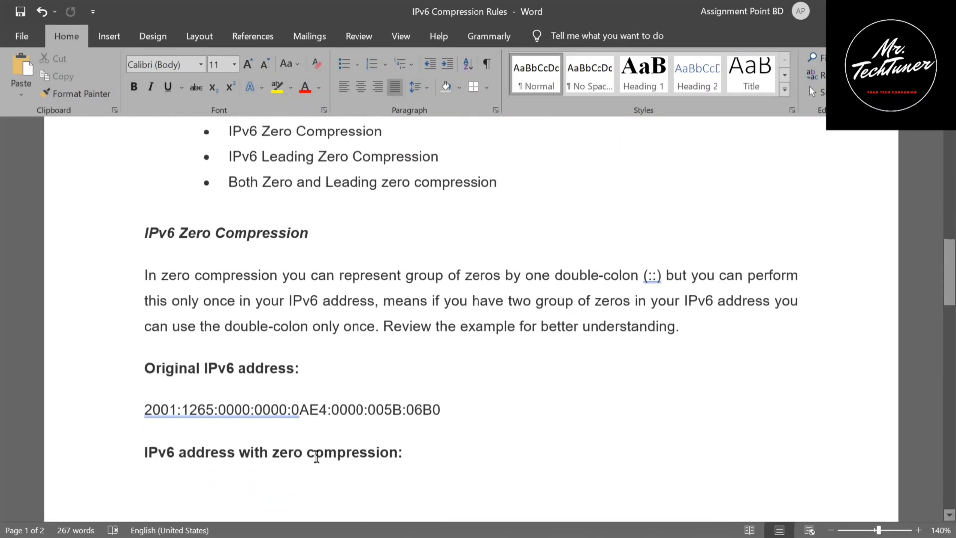
scroll(316, 451, "down", 3)
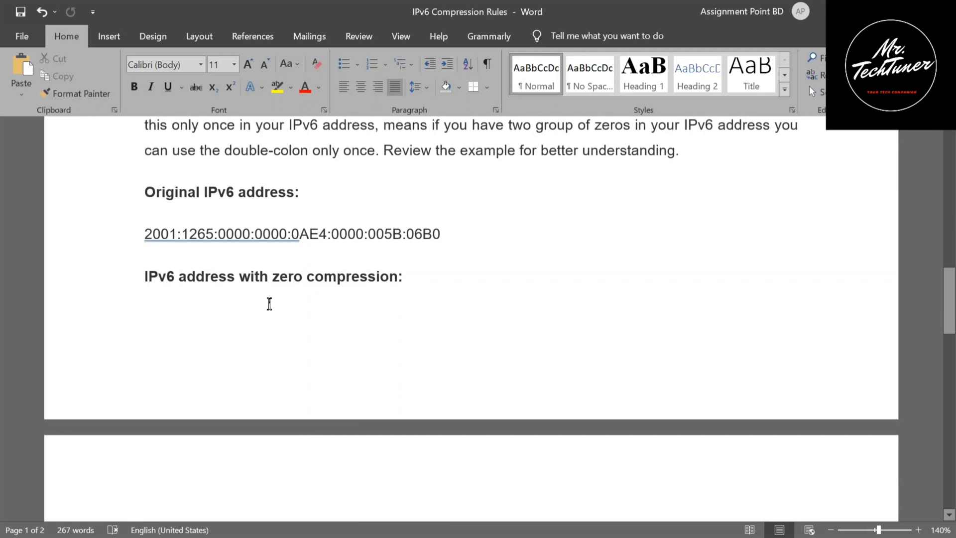
scroll(239, 267, "down", 2)
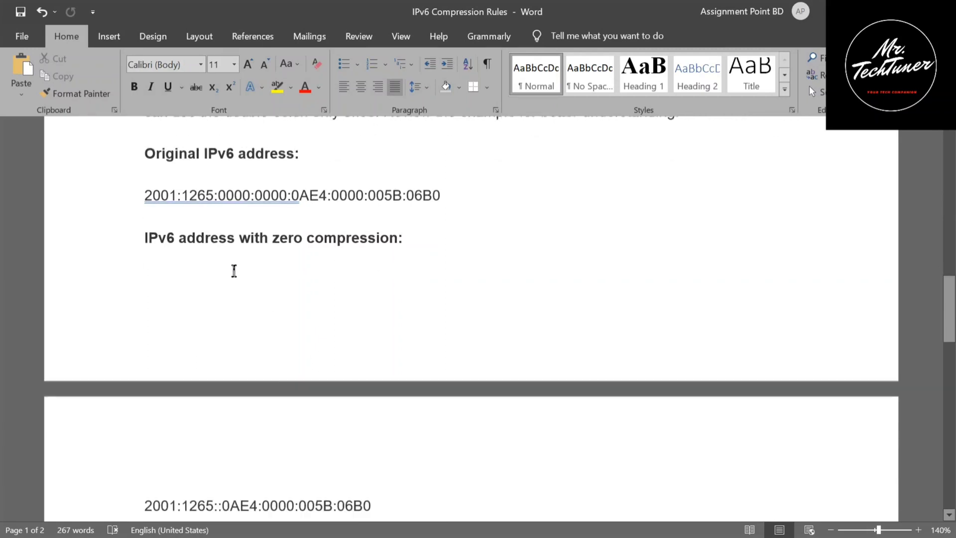
scroll(259, 294, "up", 1)
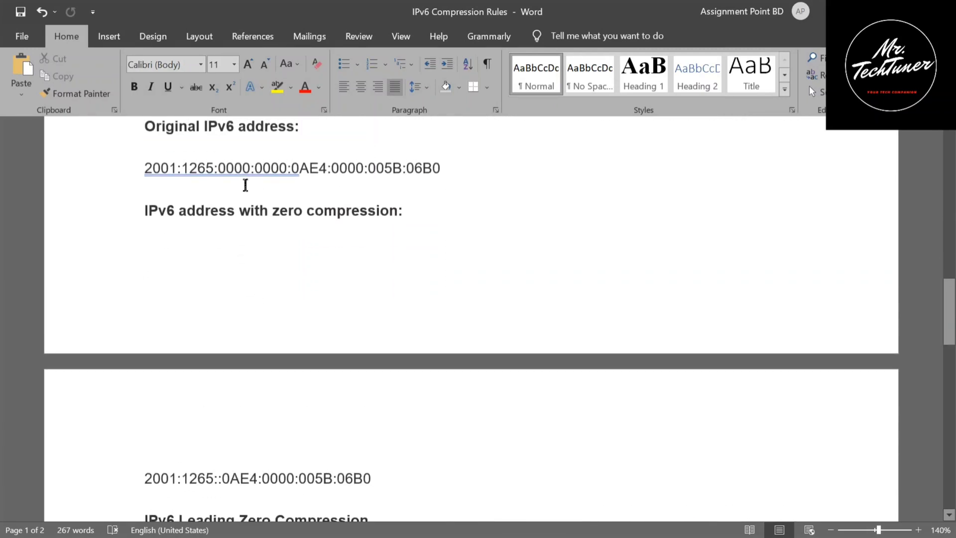
left_click_drag(237, 177, 291, 173)
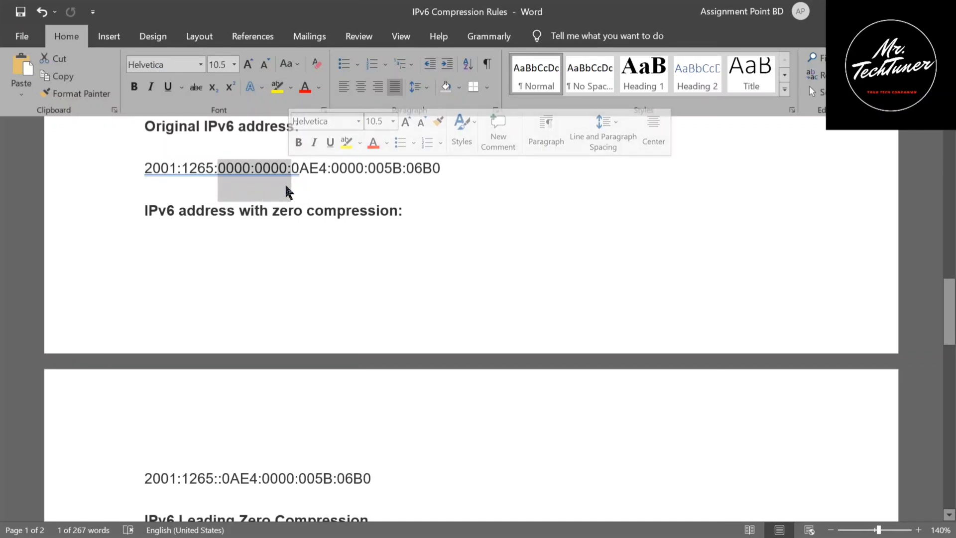
left_click(301, 330)
scroll(300, 329, "down", 2)
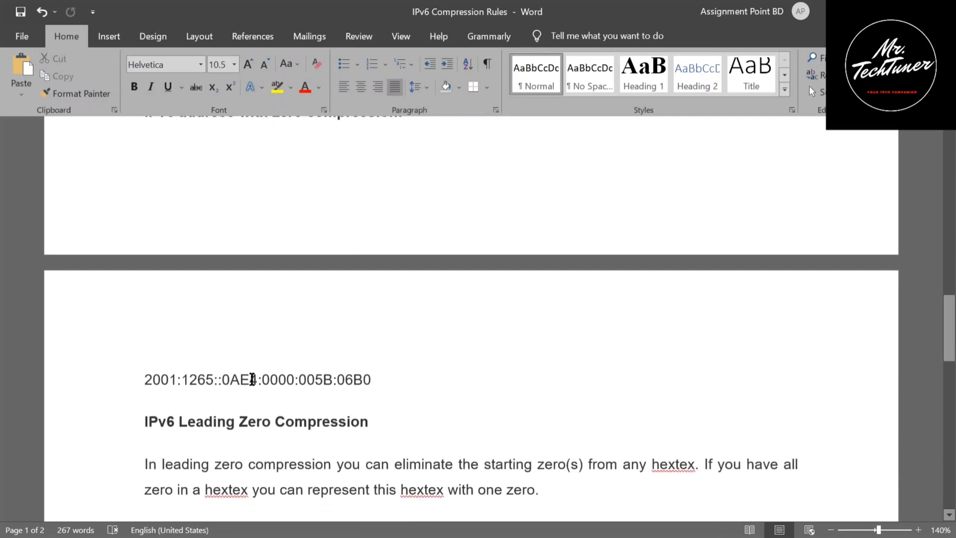
left_click(229, 393)
scroll(303, 369, "down", 2)
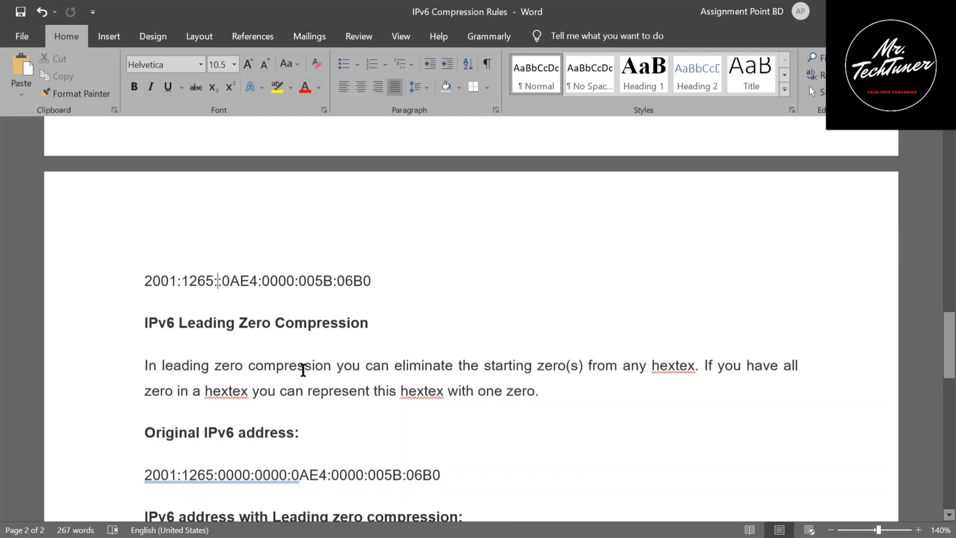
Add the line "Exercises:" below the compression rule examples and start a new line under it
scroll(303, 370, "down", 7)
scroll(278, 400, "down", 7)
left_click(189, 368)
type("Exercises:")
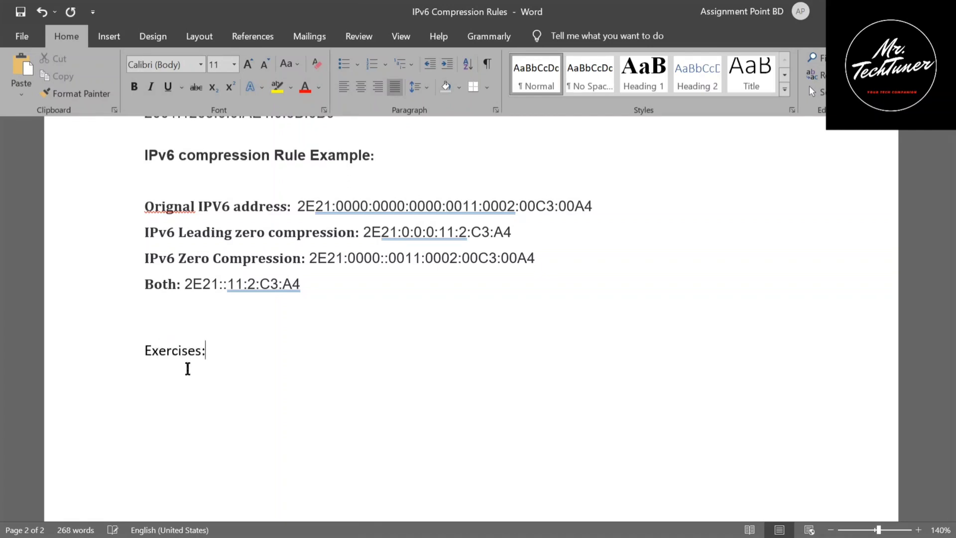
key("Return")
Switch to Coursera in the browser and open the IPv6 Compression quiz feedback at Question 1 of the compression activity
key("alt+Tab")
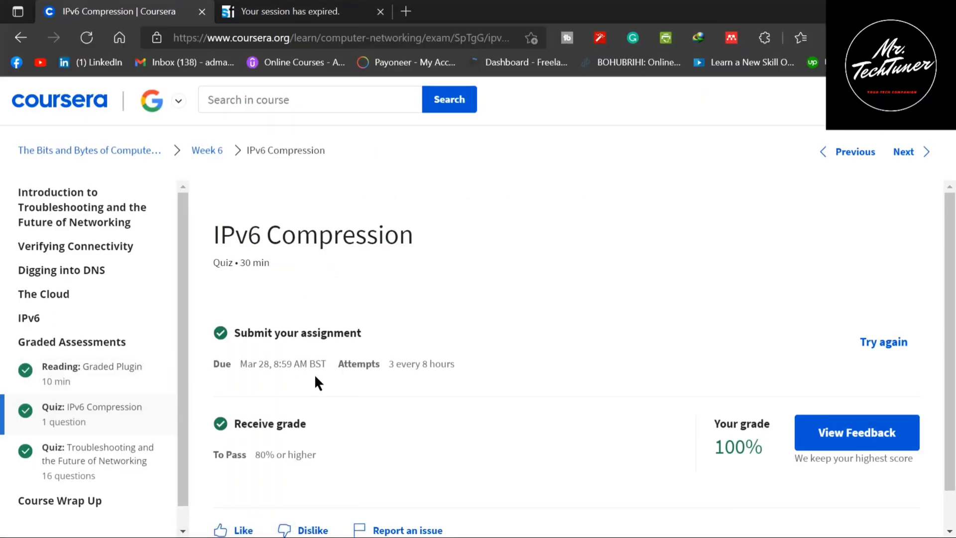
left_click(891, 436)
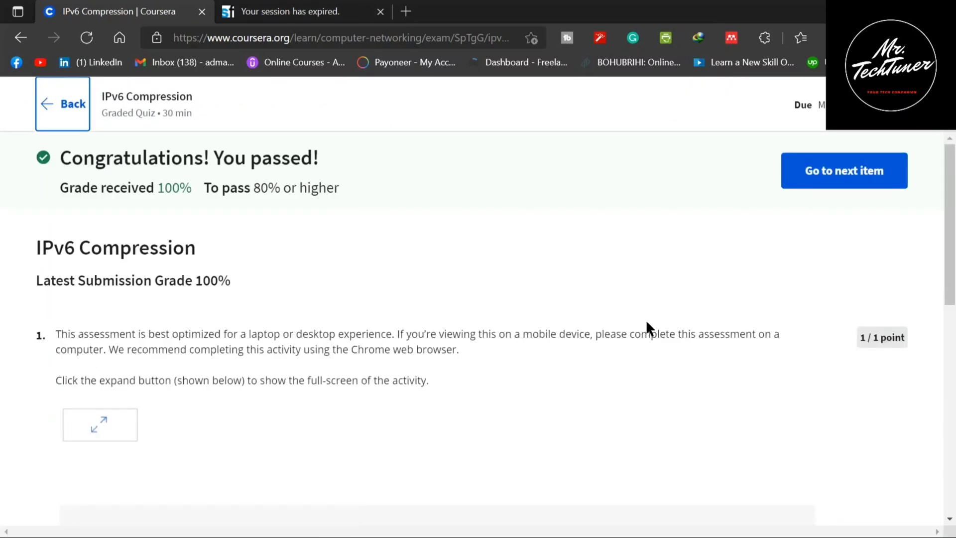
scroll(568, 294, "down", 7)
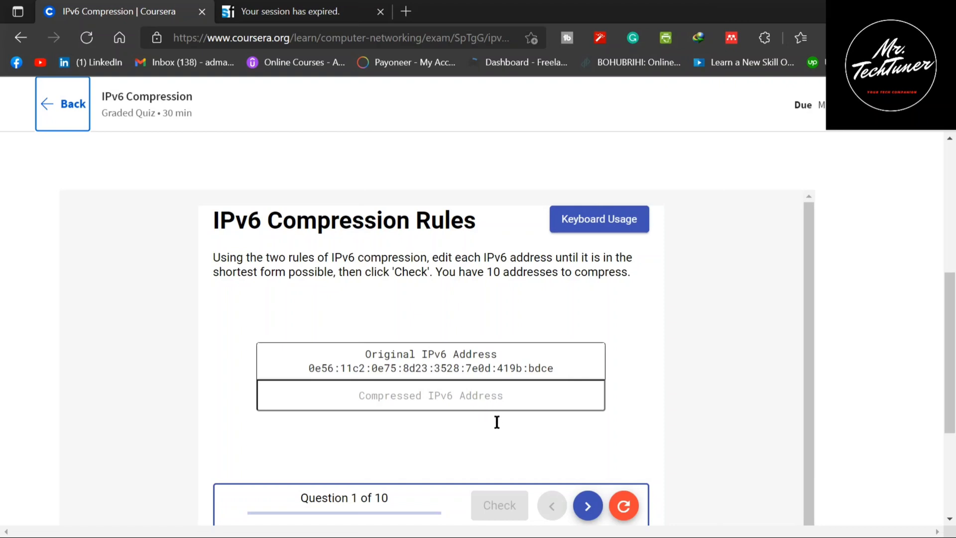
scroll(485, 417, "down", 1)
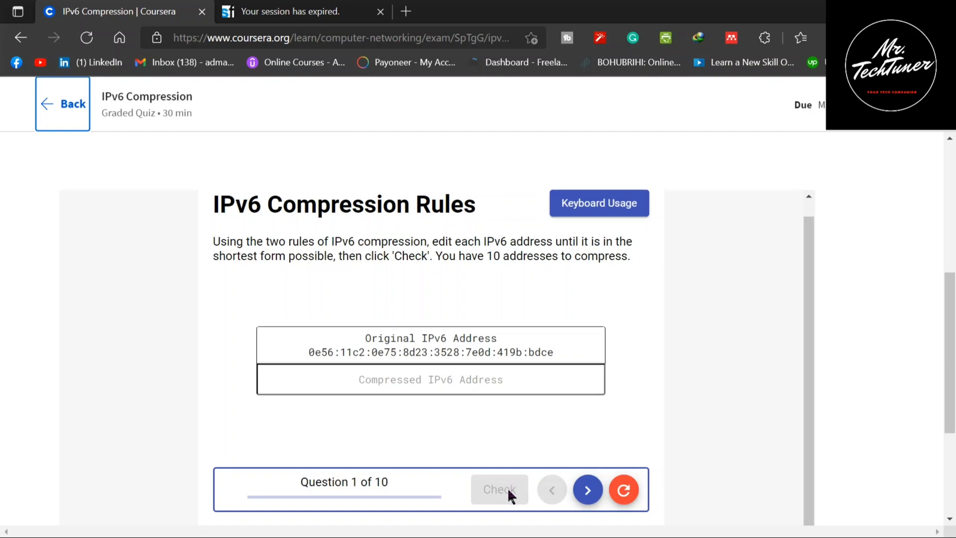
Copy Question 1's original address 0e56:11c2:0e75:8d23:3528:7e0d:419b:bdce into the Word document under Exercises
left_click(527, 382)
left_click_drag(448, 363, 321, 361)
key("ctrl+c")
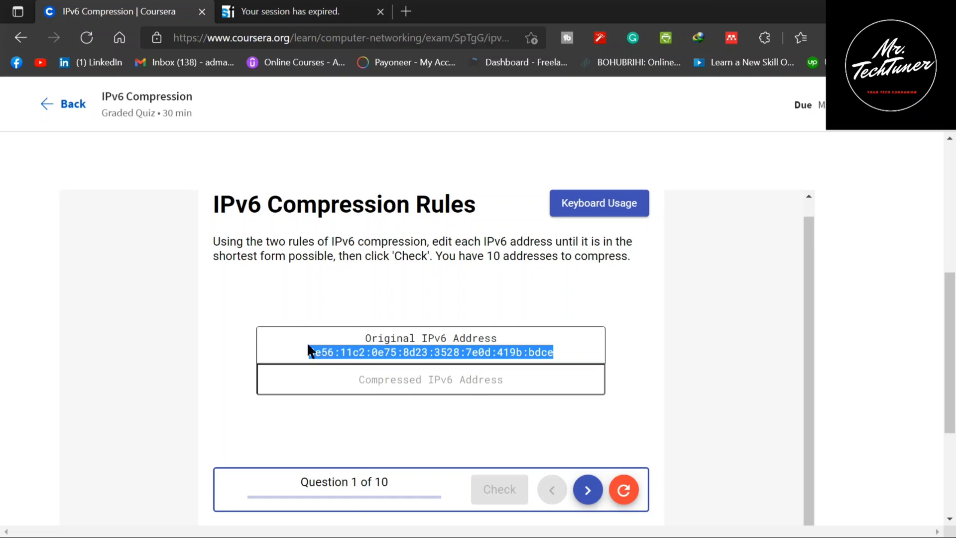
key("alt+Tab")
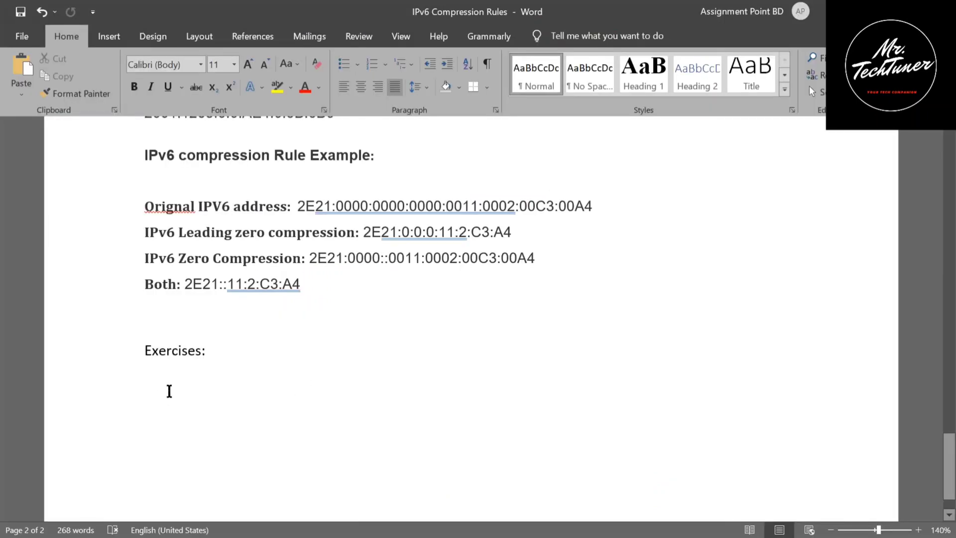
key("ctrl+v")
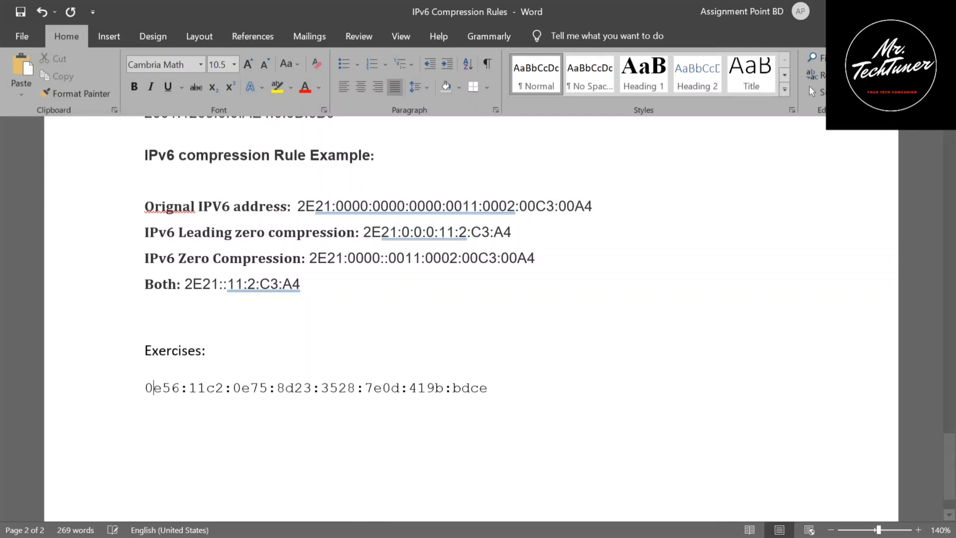
Remove the leading zeros from the first and third hextets, keeping e56:11c2:e75:8d23:3528:7e0d:419b:bdce on its own line under Exercises
key("BackSpace")
key("BackSpace")
key("BackSpace")
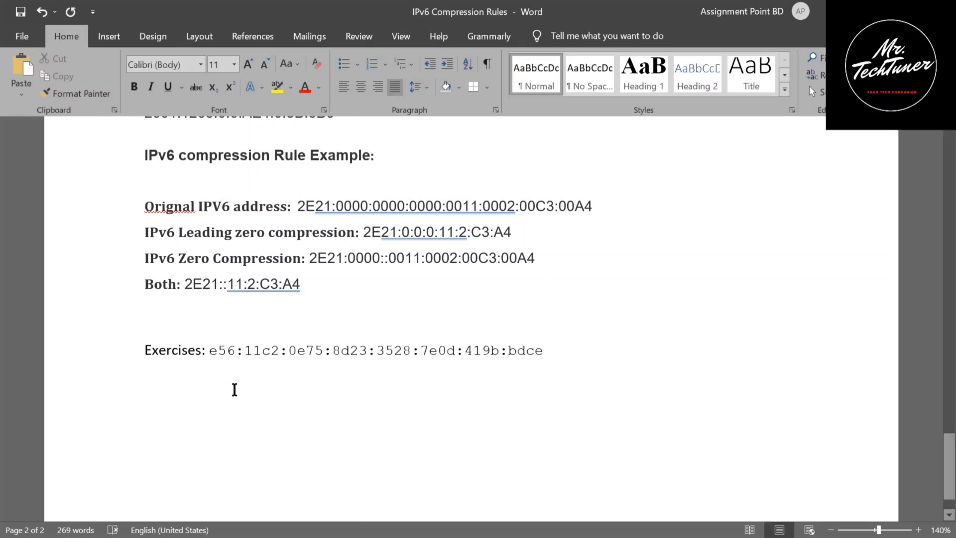
key("ctrl+z")
left_click(234, 396)
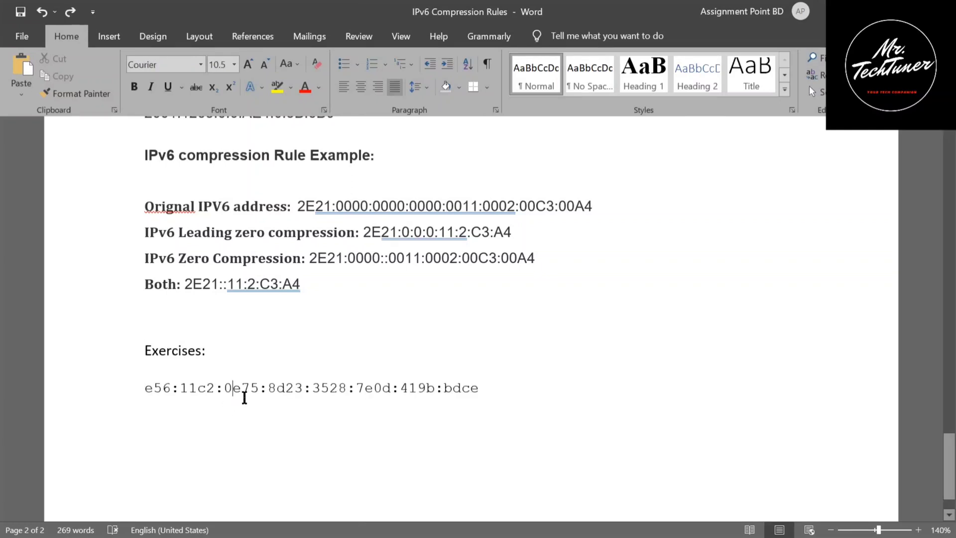
key("BackSpace")
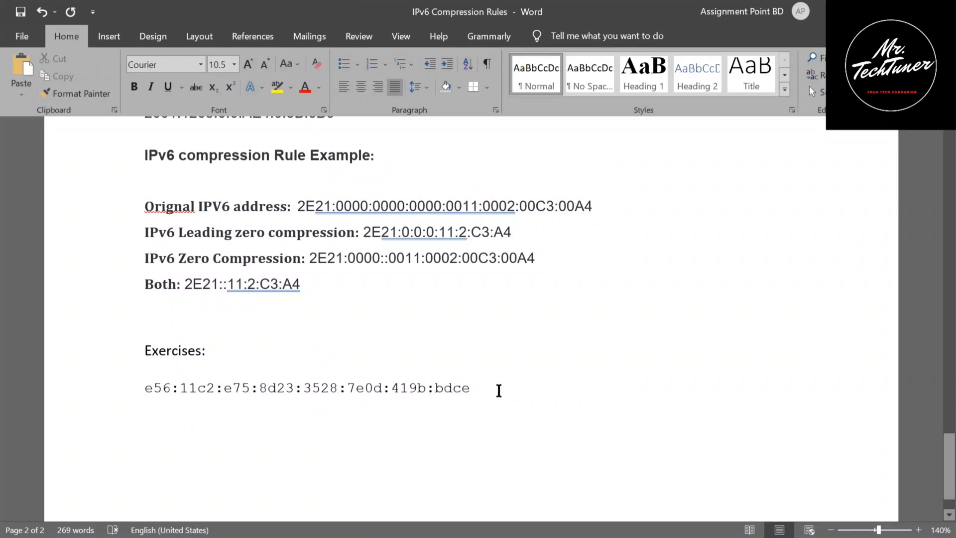
Copy the compressed address e56:11c2:e75:8d23:3528:7e0d:419b:bdce into Question 1's answer on Coursera and check it
left_click_drag(488, 403, 146, 397)
key("ctrl+c")
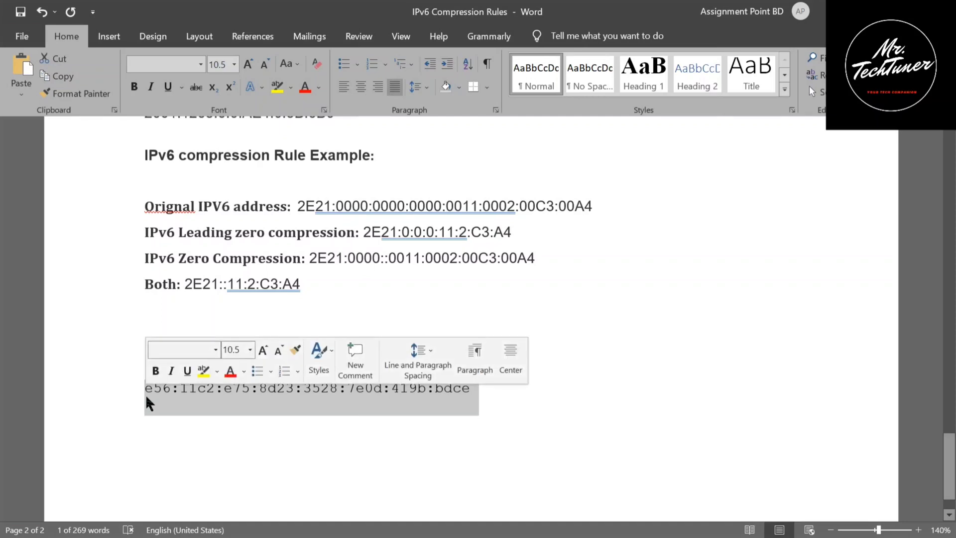
key("alt+Tab")
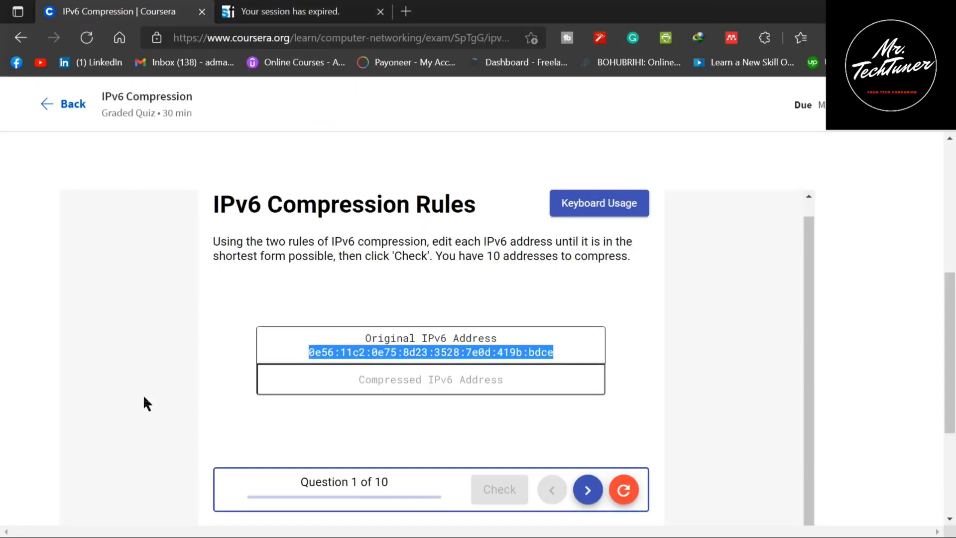
left_click(421, 394)
key("ctrl+v")
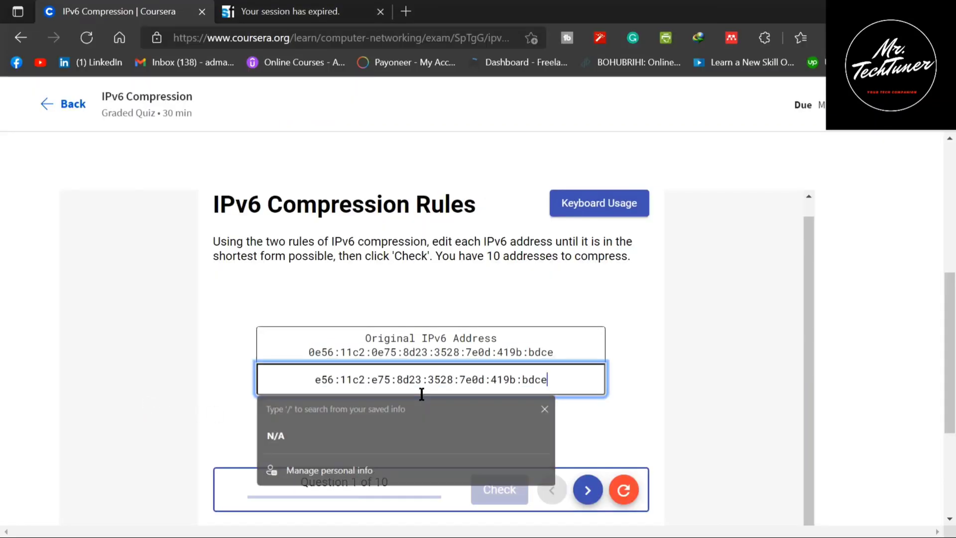
left_click(497, 494)
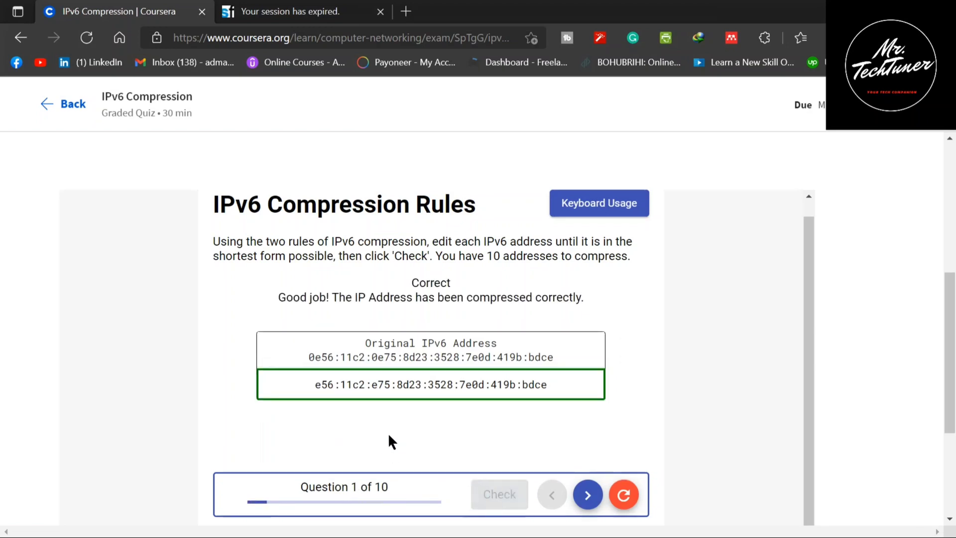
Open Question 2 and copy its original address 5d66:5ec9:0046:0000:2576:004f:7159:0639 onto a new line under Exercises in the Word document
left_click(594, 498)
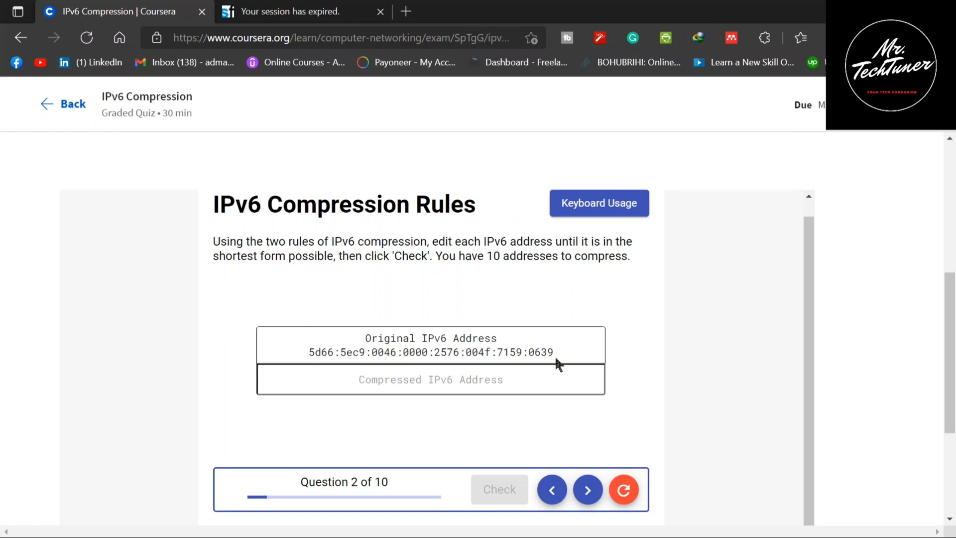
left_click_drag(562, 361, 311, 357)
key("ctrl+c")
key("alt+Tab")
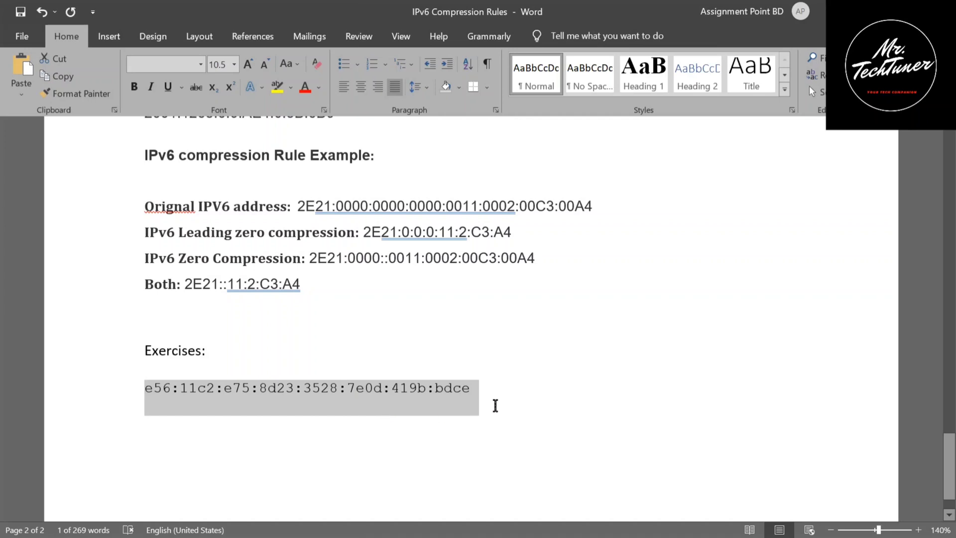
left_click(495, 405)
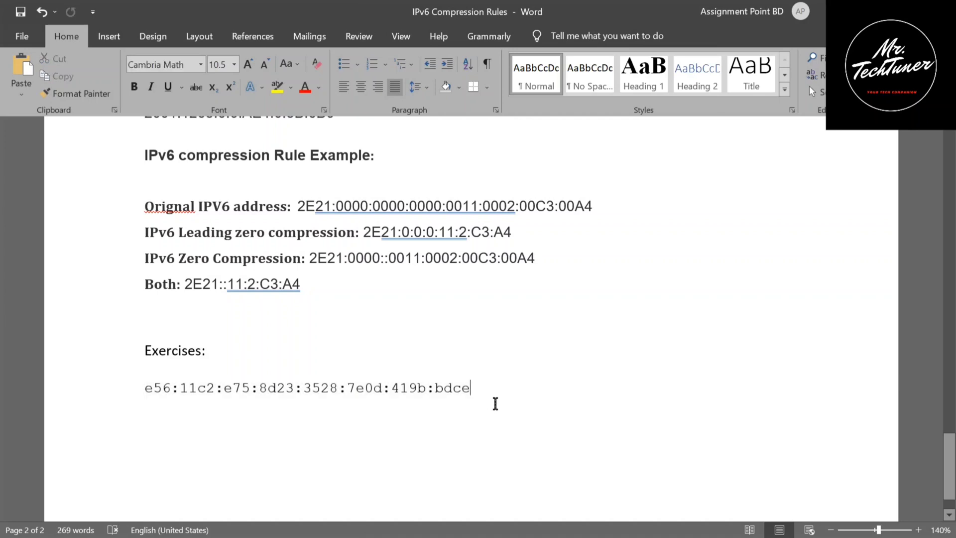
key("Return")
key("ctrl+v")
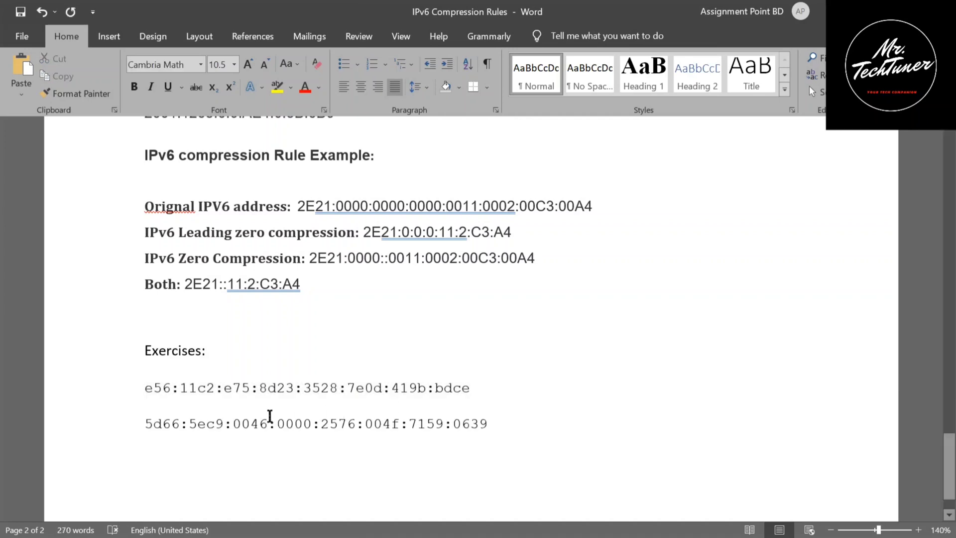
Shorten the third hextet of Question 2's address to 46 and the all-zero fourth hextet to 0
left_click(260, 432)
key("shift+Left")
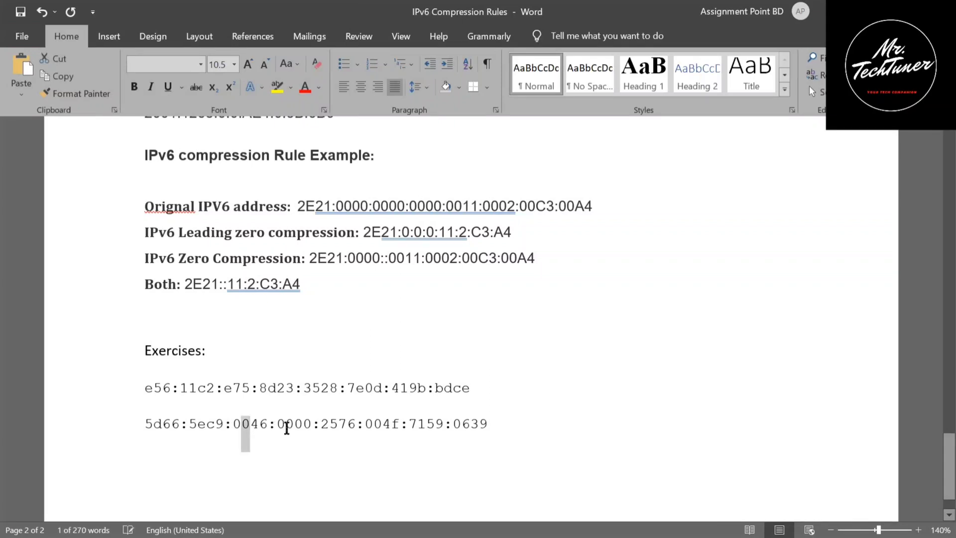
key("shift+Left")
key("Delete")
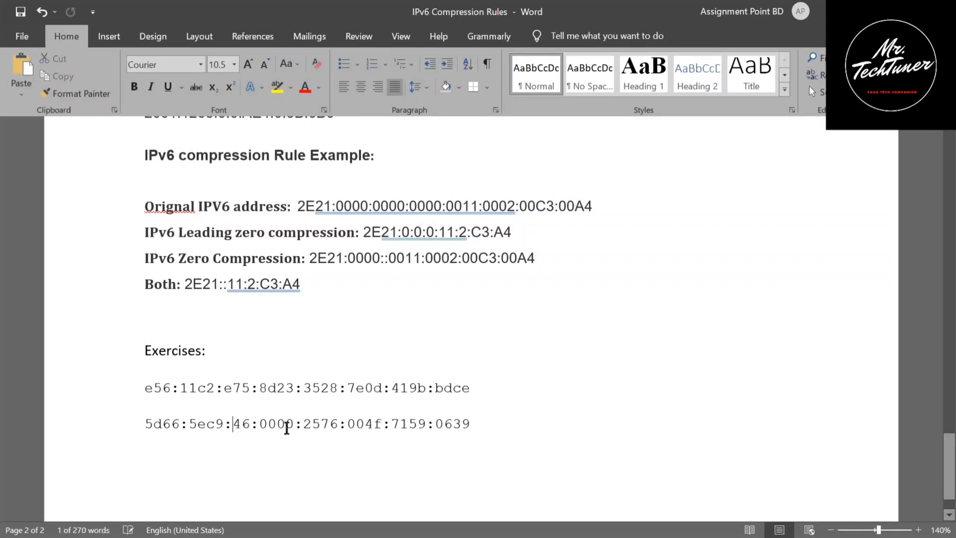
left_click_drag(298, 434, 271, 428)
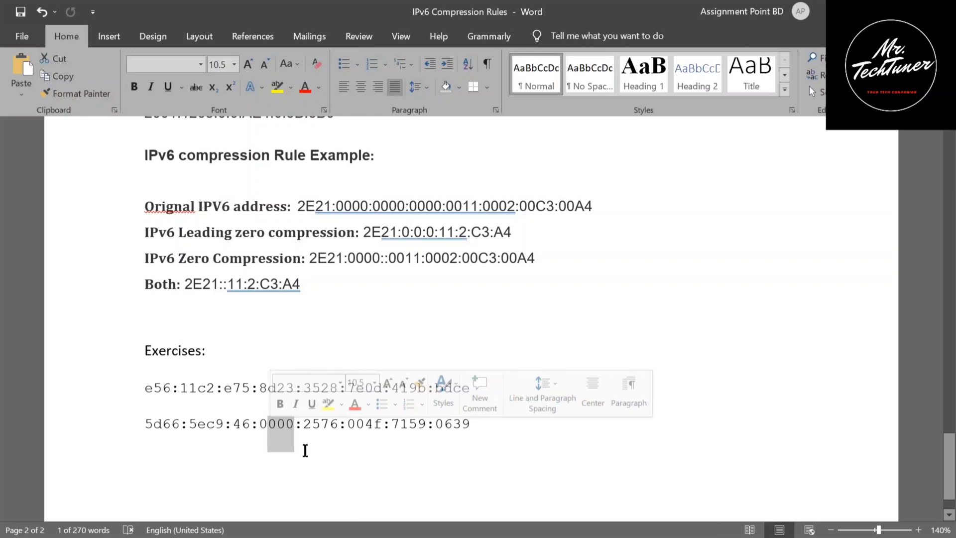
left_click(305, 447)
left_click_drag(286, 432, 272, 434)
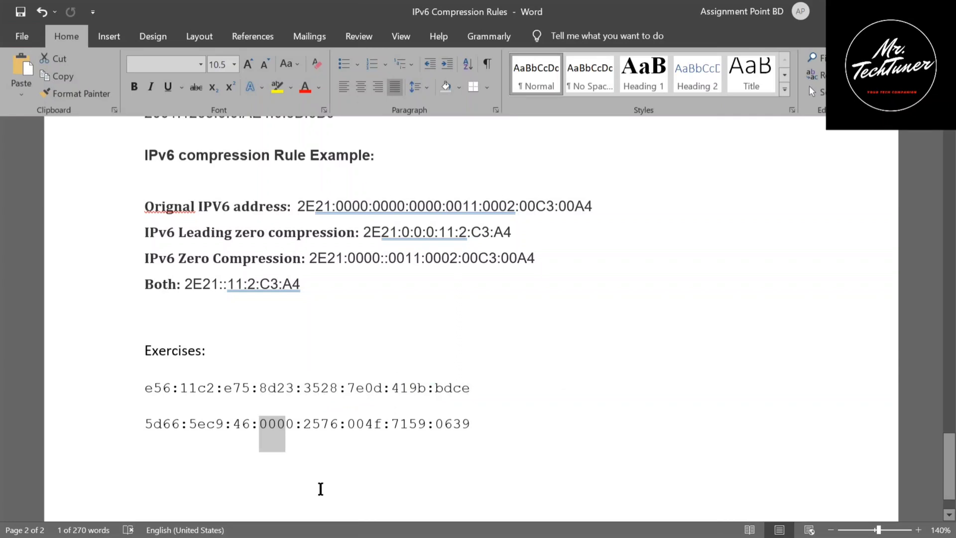
key("BackSpace")
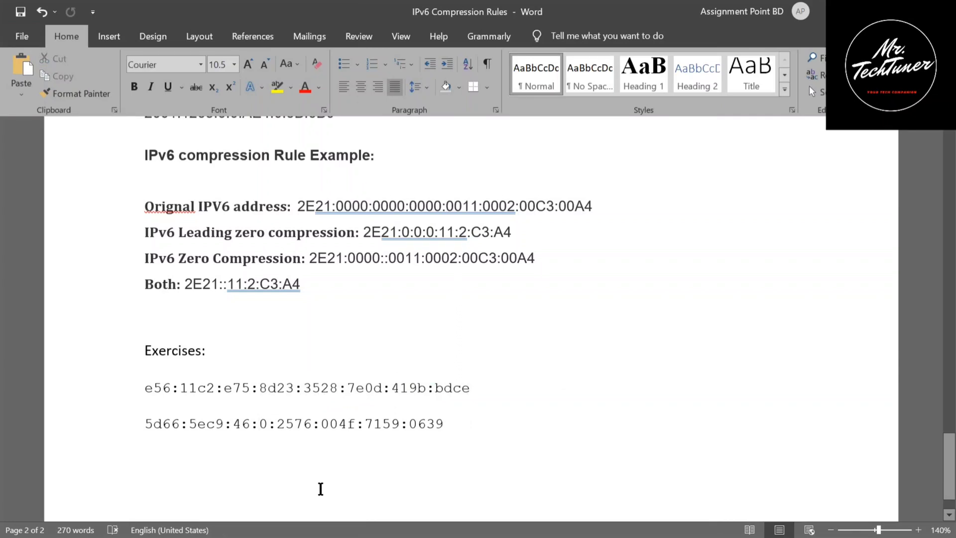
Remove the leading zeros from the sixth and eighth hextets of Question 2's address, leaving 4f and 639
left_click(347, 433)
mouse_move(338, 432)
left_mouse_down()
mouse_move(313, 431)
mouse_move(324, 426)
left_mouse_up()
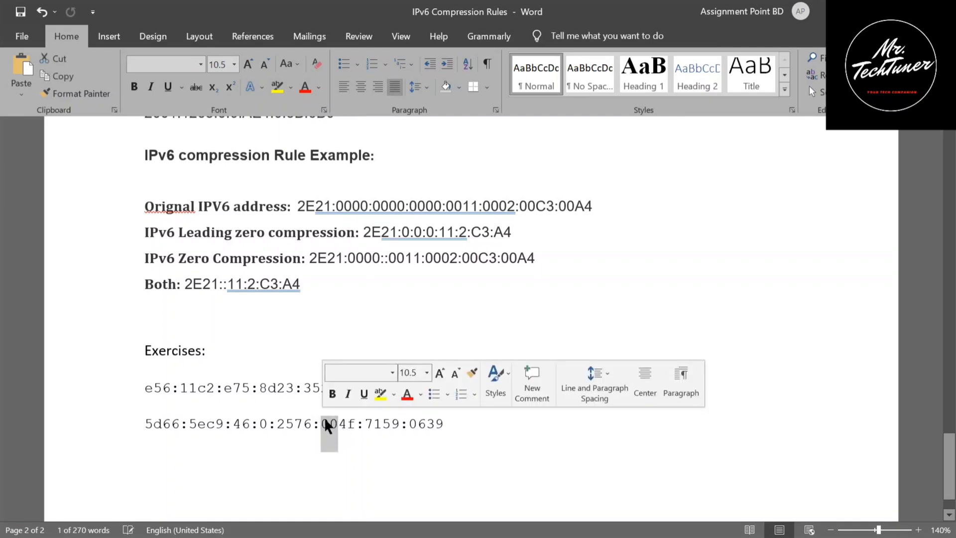
key("BackSpace")
left_click(401, 424)
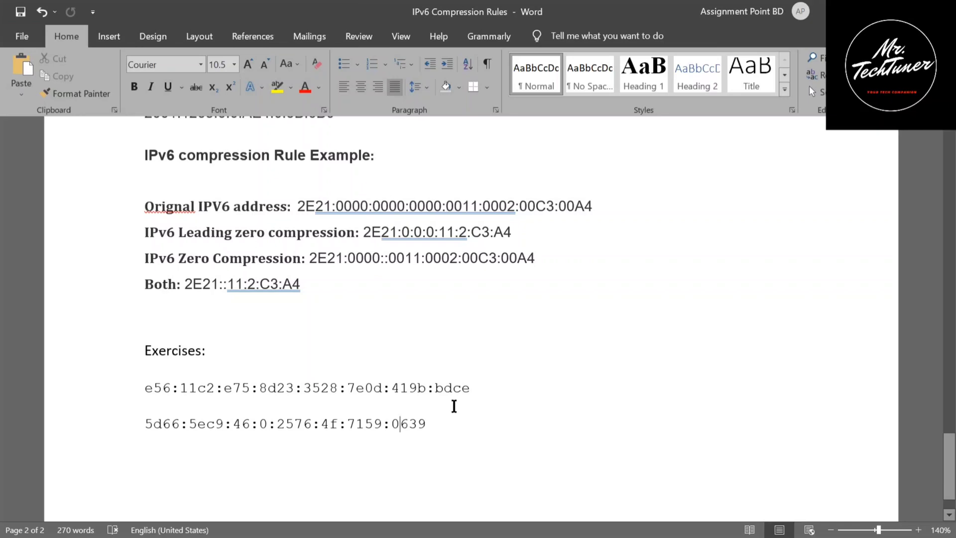
key("BackSpace")
Copy the compressed address 5d66:5ec9:46:0:2576:4f:7159:639 into Question 2's answer on Coursera and check it
left_click_drag(440, 444, 144, 422)
key("ctrl+c")
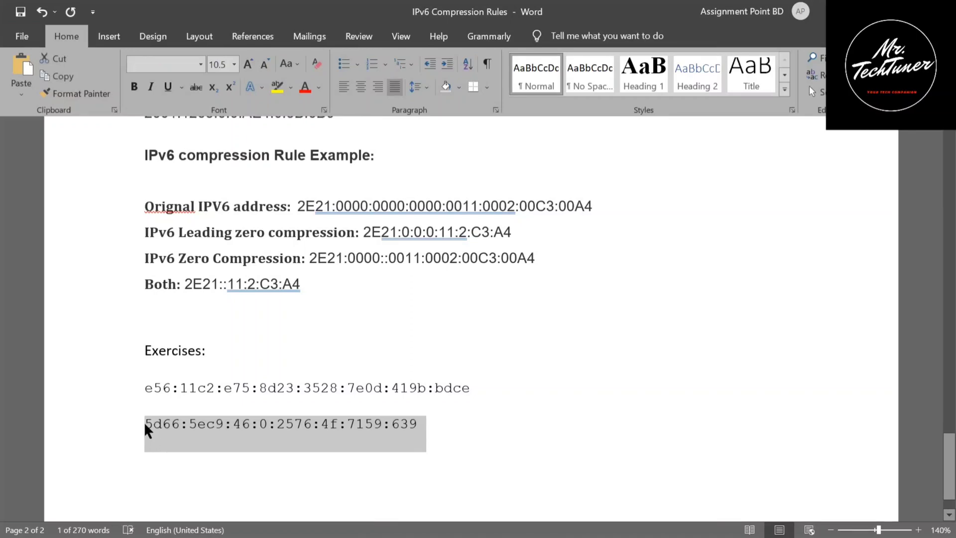
key("alt+Tab")
left_click(401, 388)
key("ctrl+v")
left_click(472, 493)
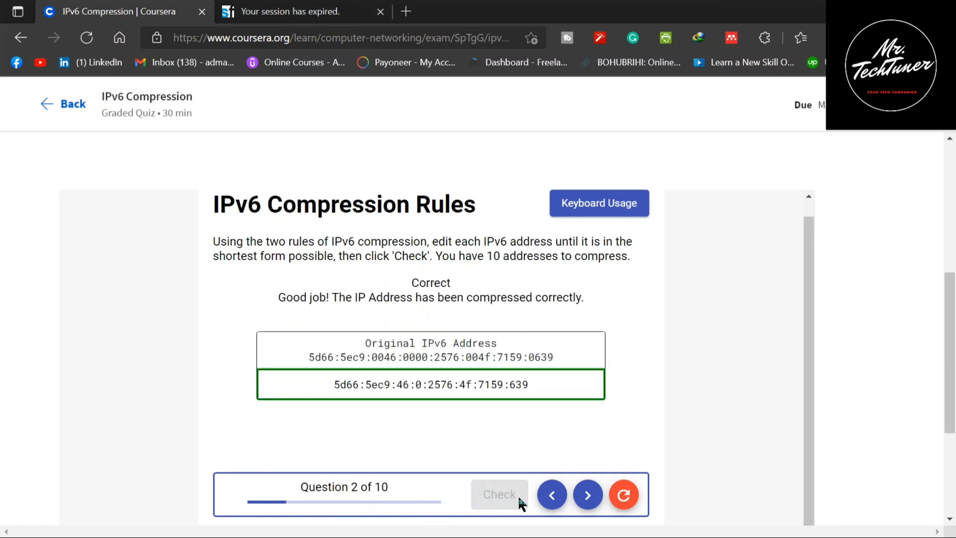
Open Question 3 and copy its original address ad93:a0e4:a9ce:32fc:cba8:15fe:ed90:d768 into the Word document, several blank lines below the second exercise
left_click(588, 494)
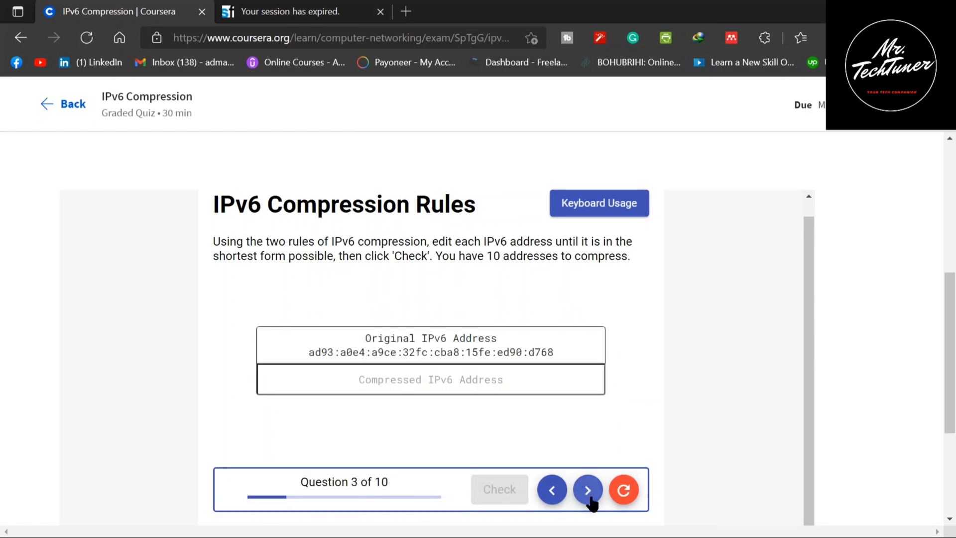
left_click_drag(309, 352, 352, 352)
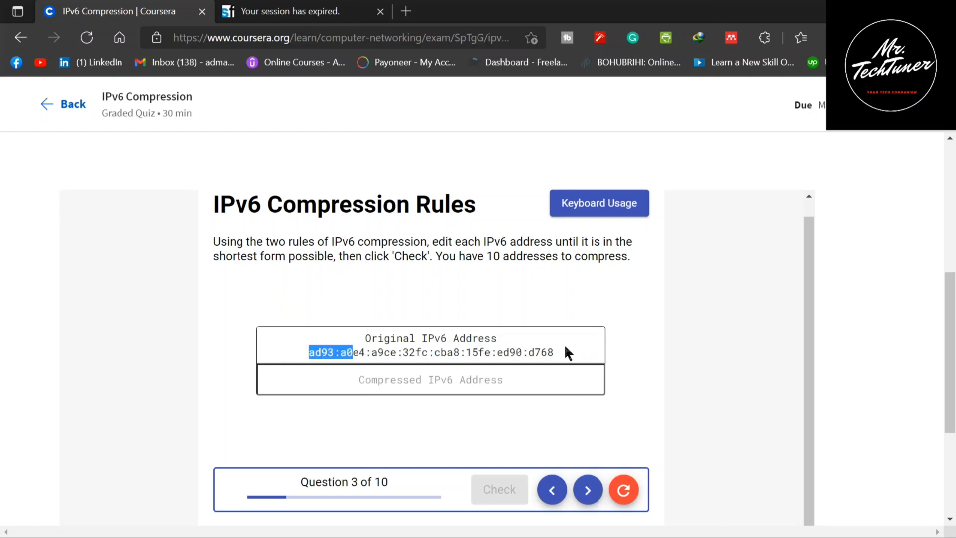
left_click_drag(585, 349, 302, 361)
key("ctrl+c")
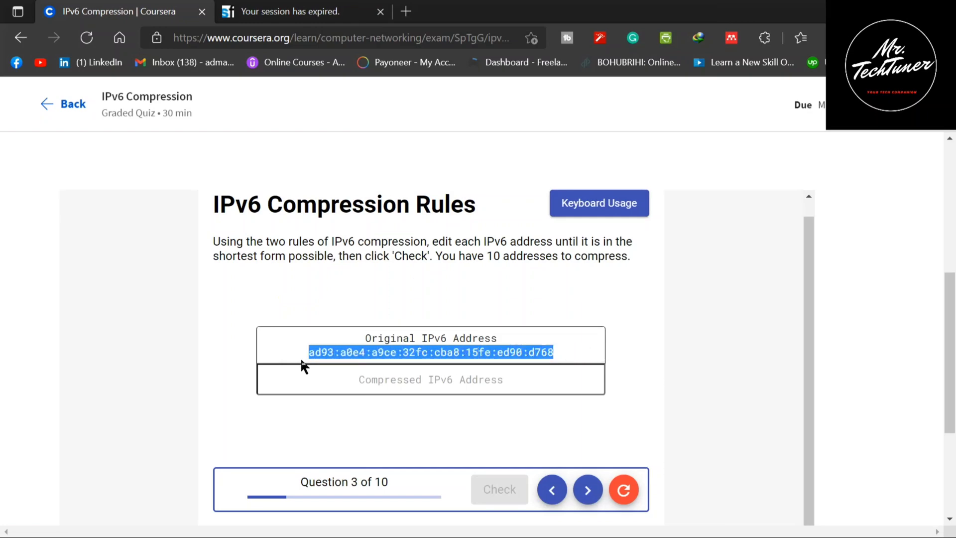
key("alt+Tab")
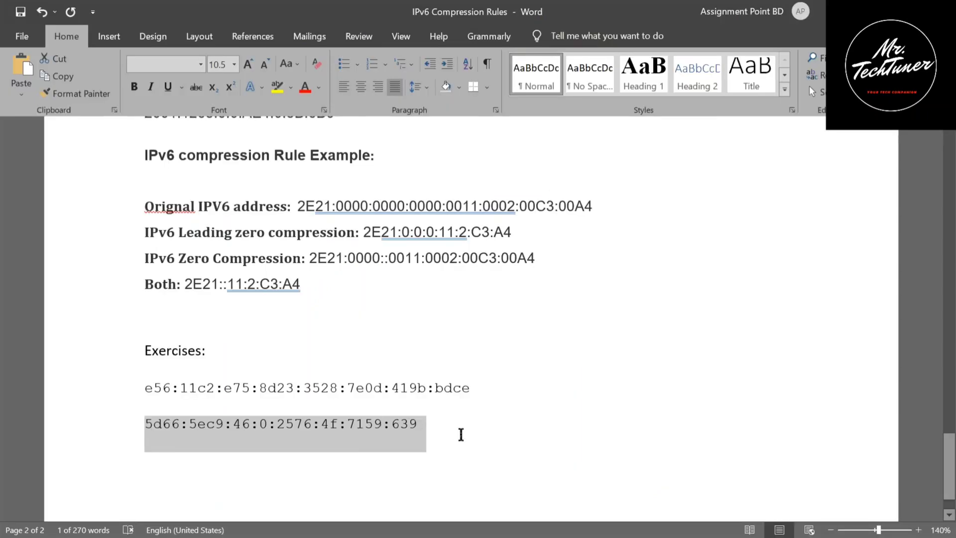
left_click(452, 429)
key("Return")
key("Return")
key("Return")
key("Return")
key("Return")
key("ctrl+v")
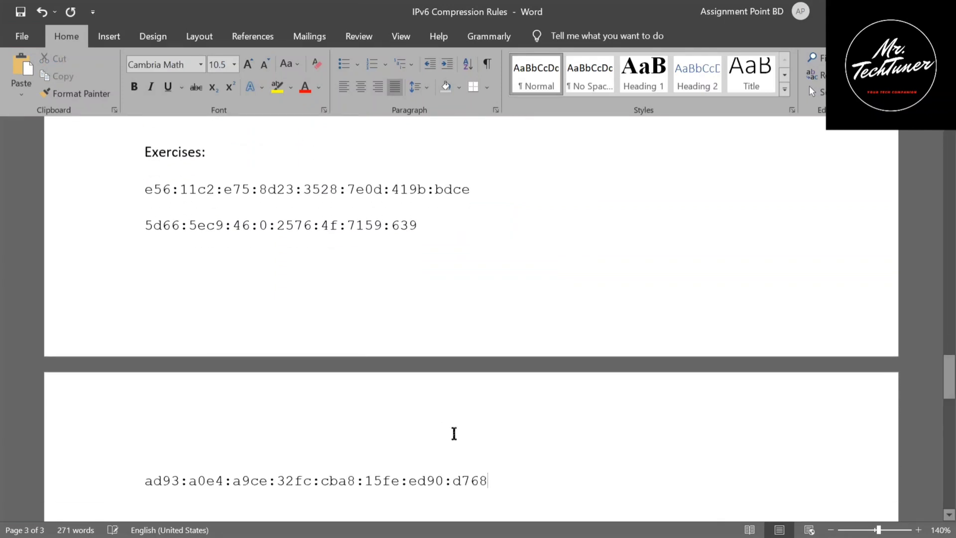
scroll(335, 456, "down", 2)
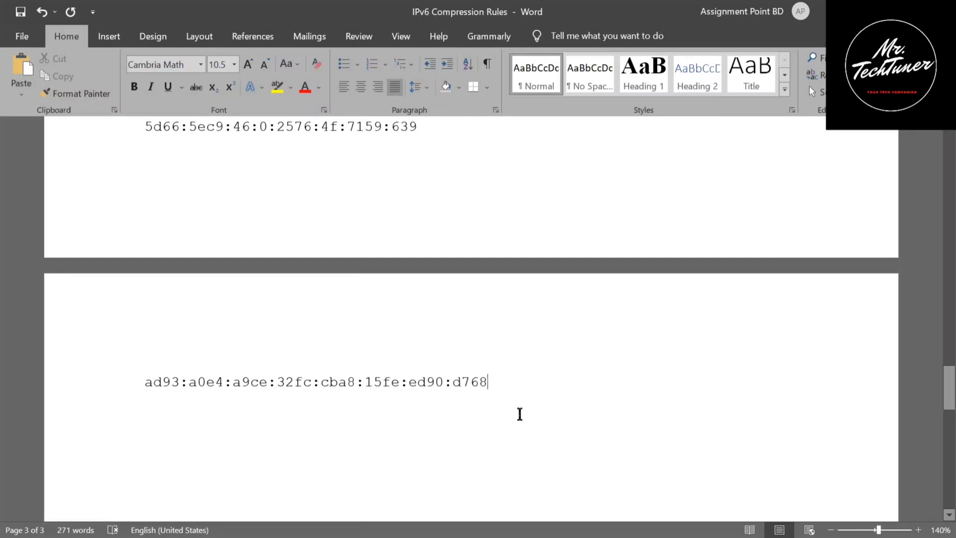
key("alt+Tab")
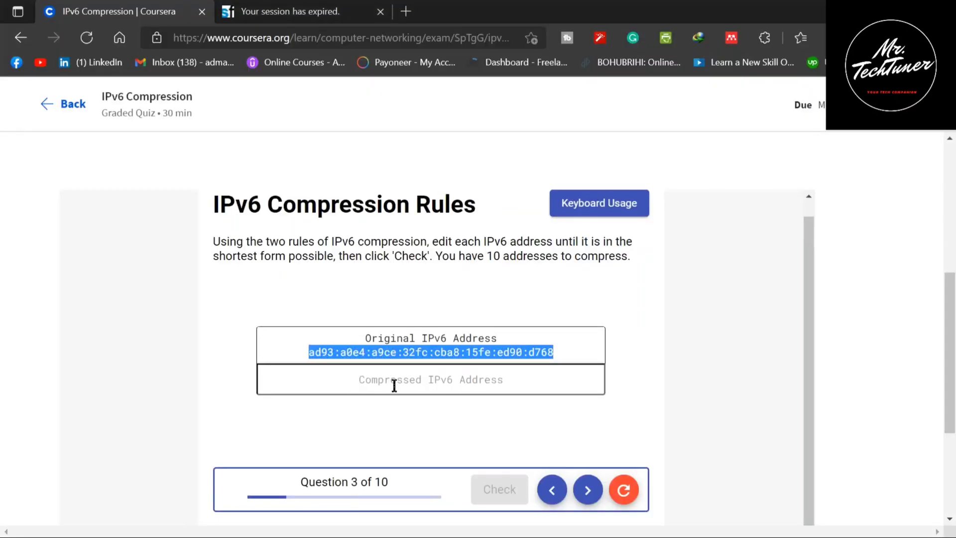
left_click(398, 386)
type("ad93:a0e4:a9ce:32fc:")
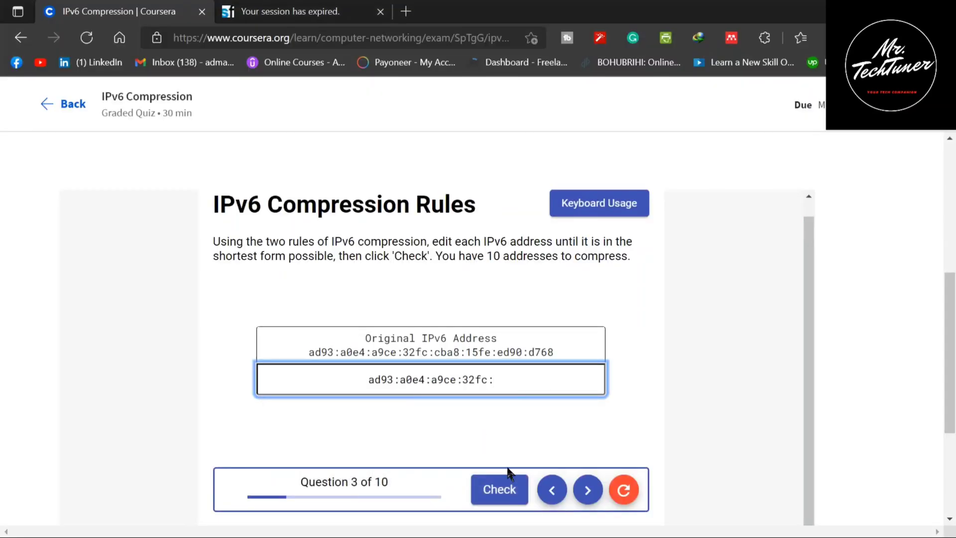
key("alt+Tab")
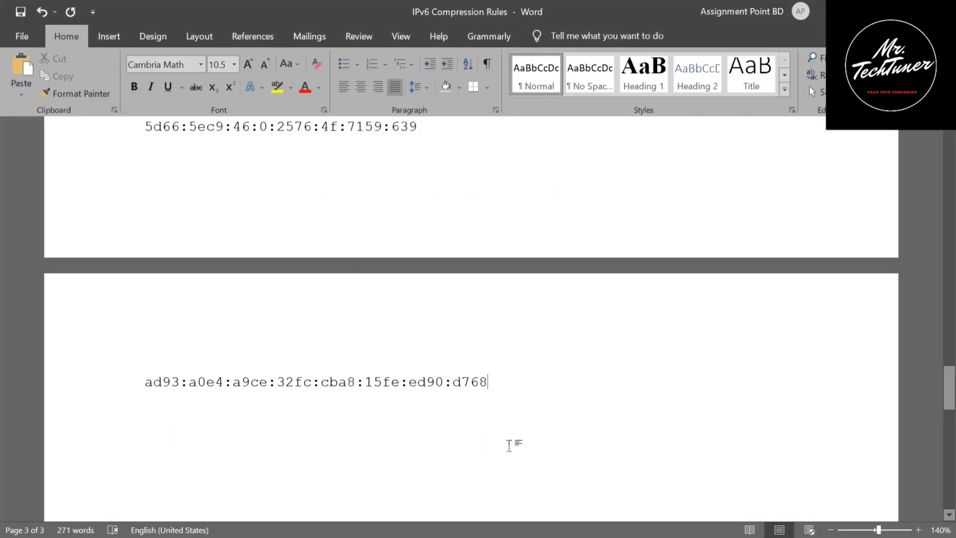
Copy ad93:a0e4:a9ce:32fc:cba8:15fe:ed90:d768 from Word into Question 3's answer on Coursera, replacing the partial entry, and check it
left_click_drag(490, 388, 140, 388)
key("ctrl+c")
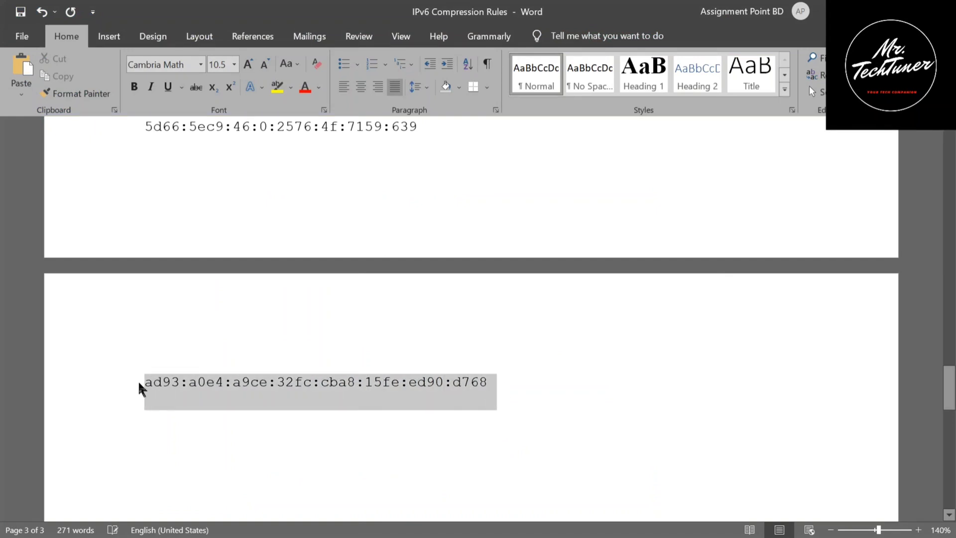
key("alt+Tab")
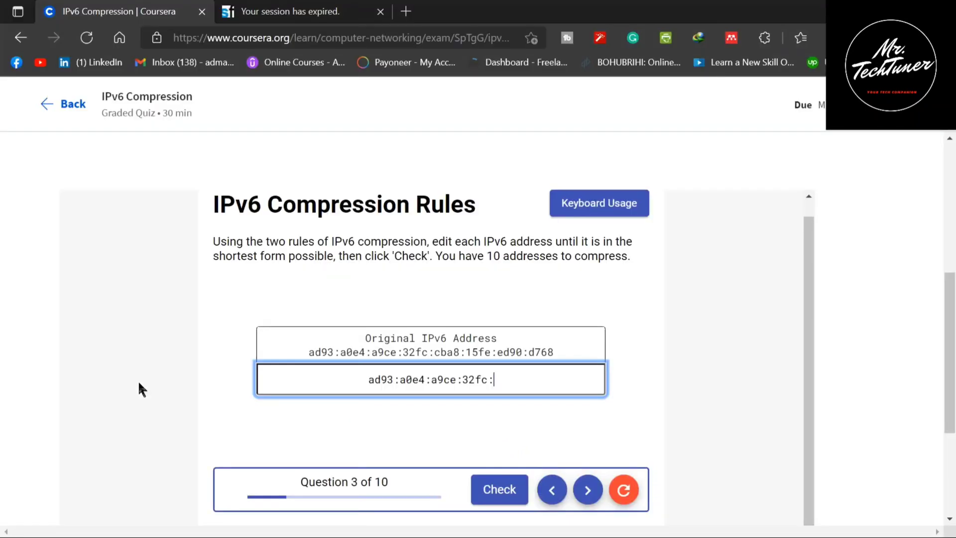
key("ctrl+a")
key("ctrl+v")
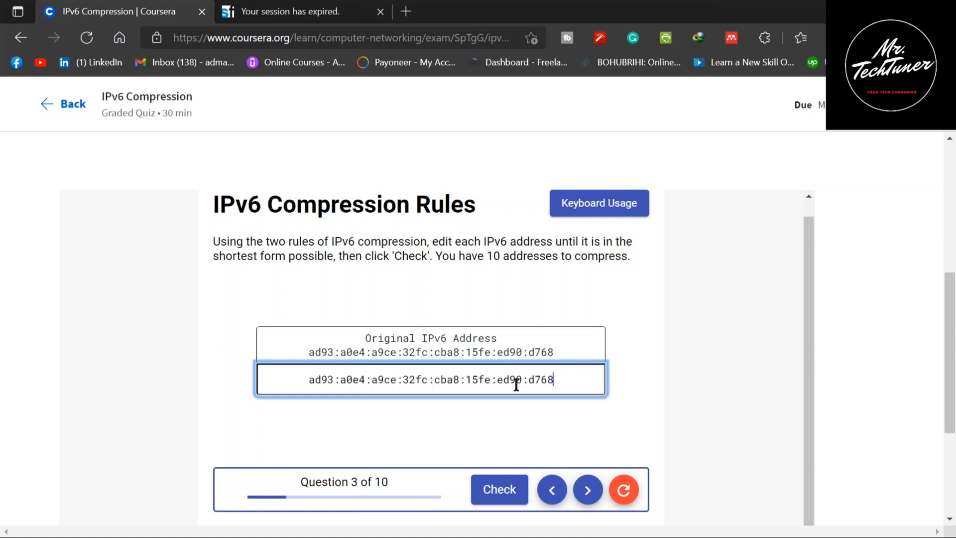
left_click(503, 487)
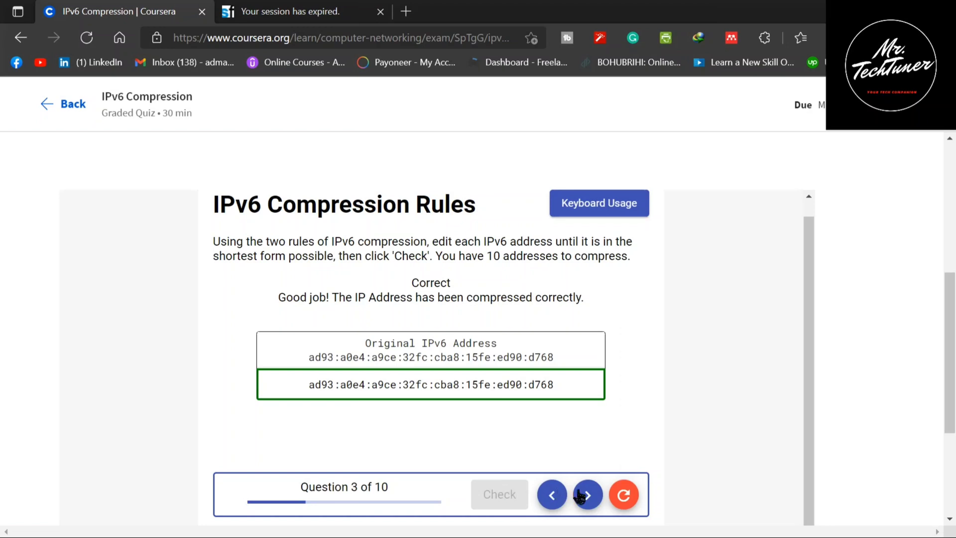
Open Question 4 and copy its original address 00eb:0000:0000:0000:d8c1:0946:0272:0879 onto a new line below the third exercise in Word
left_click(591, 496)
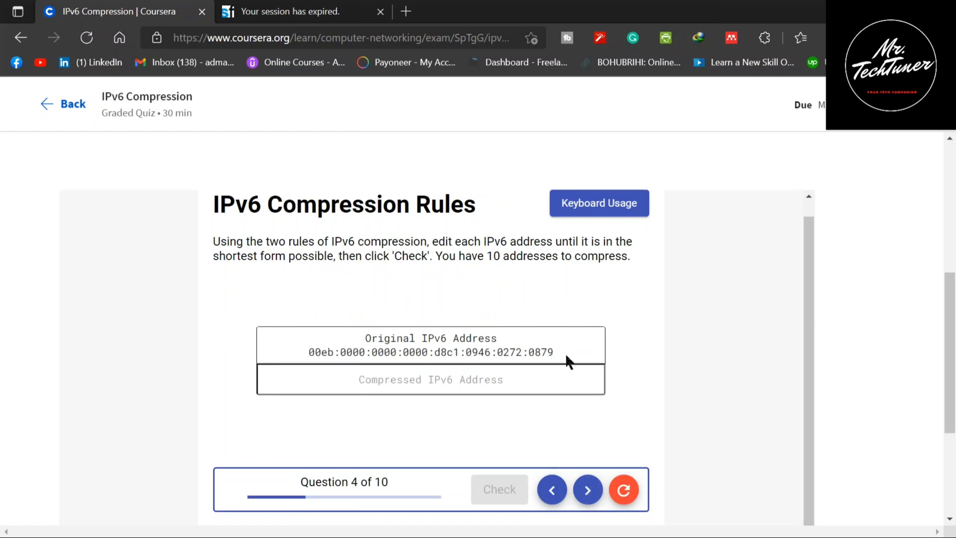
left_click_drag(557, 359, 301, 357)
key("ctrl+c")
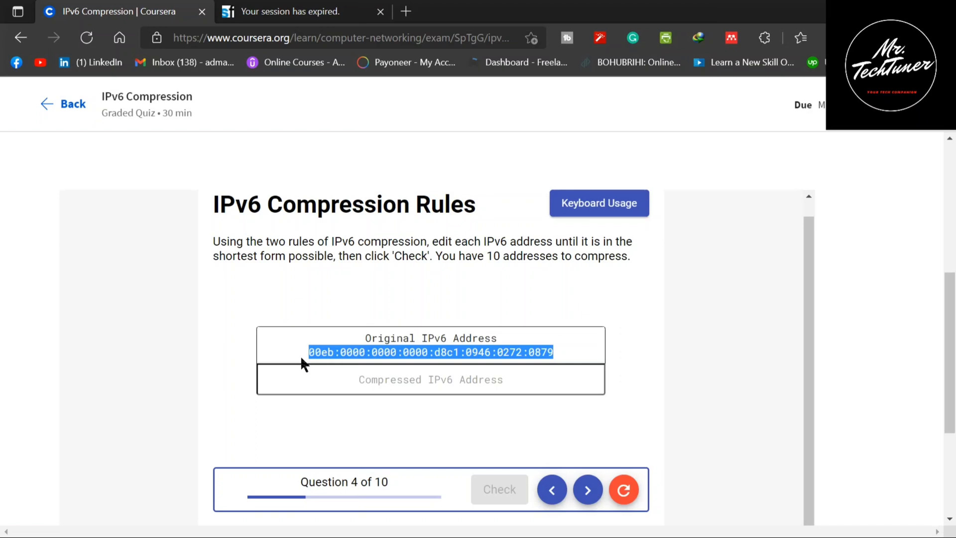
key("alt+Tab")
left_click(562, 393)
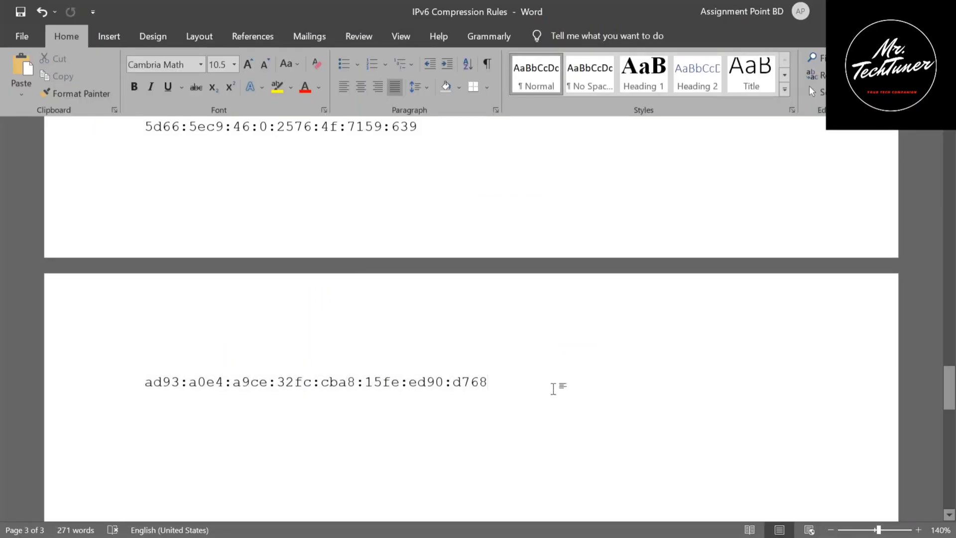
key("Return")
key("ctrl+v")
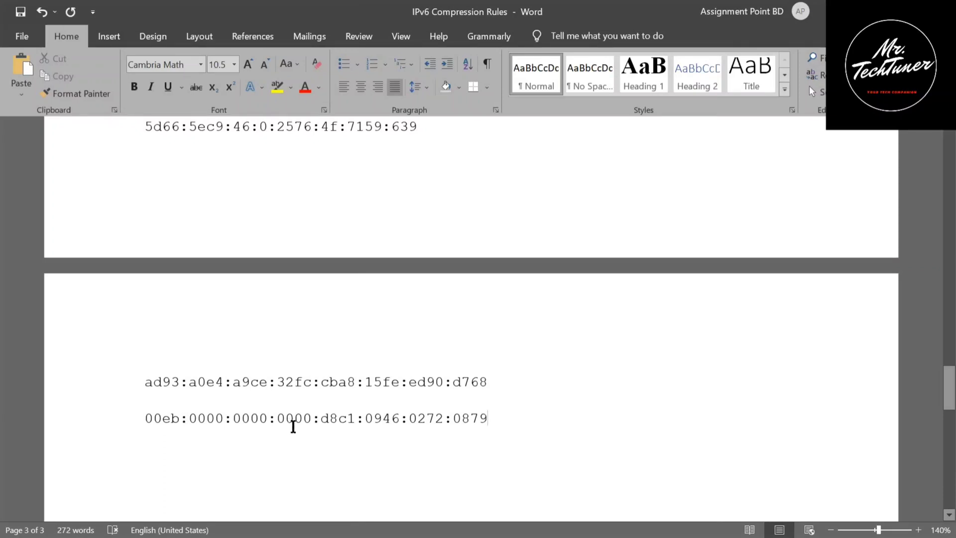
Remove the leading zeros from the first and last hextets of Question 4's address, leaving eb and 879
left_click(166, 421)
key("shift+Left")
key("shift+Left")
key("BackSpace")
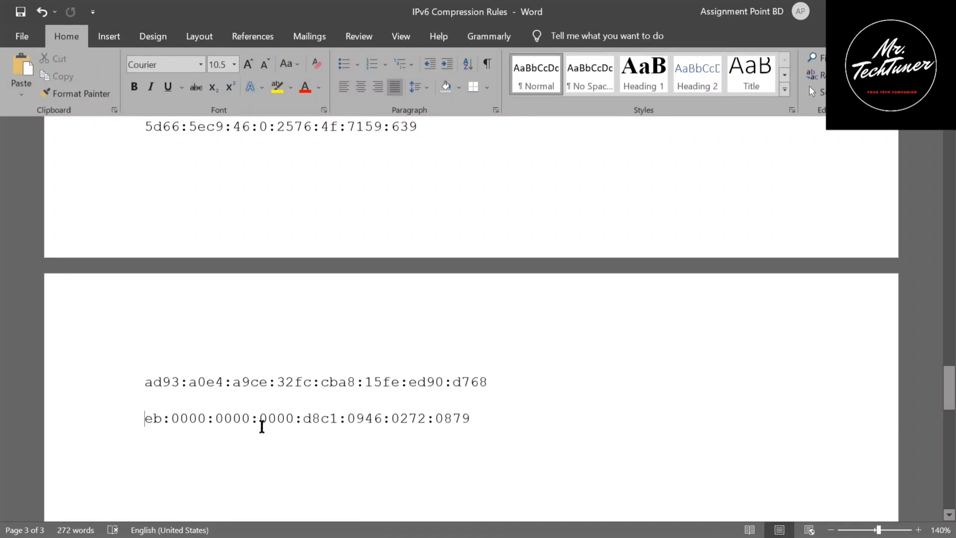
left_click(447, 422)
key("BackSpace")
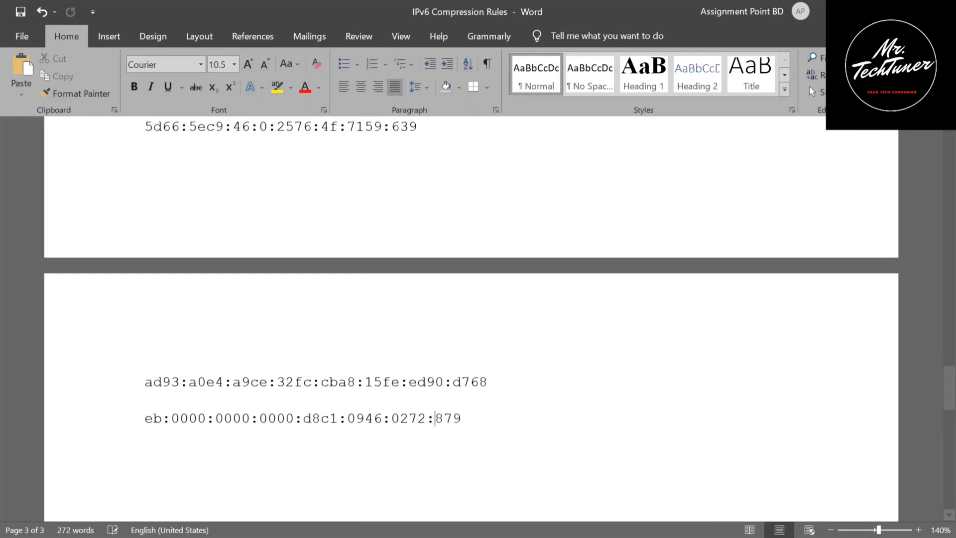
Strip the leading zeros from the sixth and seventh hextets and collapse the three all-zero hextets into a double colon, giving eb::d8c1:946:272:879
key("Left")
key("Left")
key("Left")
key("Left")
key("BackSpace")
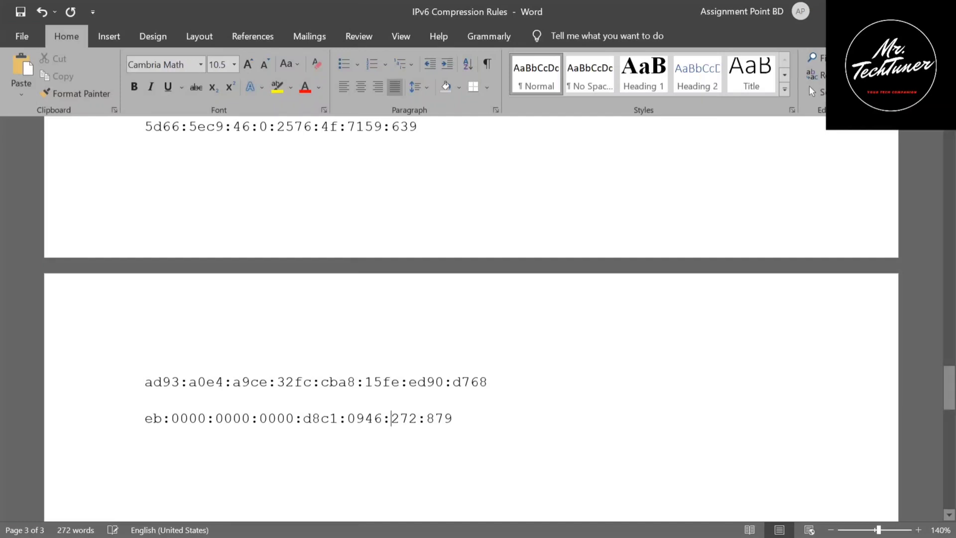
left_click_drag(347, 431, 358, 432)
key("BackSpace")
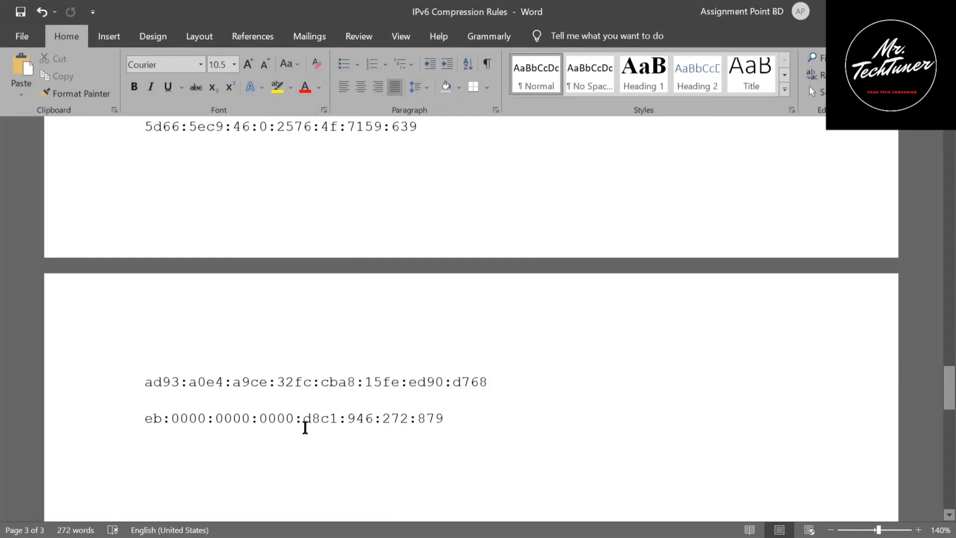
left_click_drag(295, 427, 172, 427)
key("BackSpace")
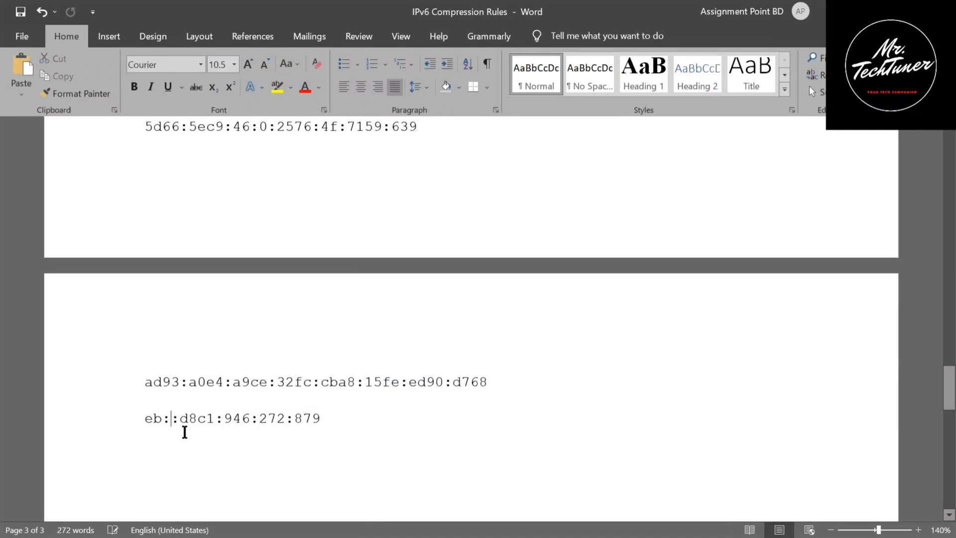
Copy the compressed address eb::d8c1:946:272:879 from Word into Question 4's answer on Coursera and check it
left_click(131, 437)
key("ctrl+c")
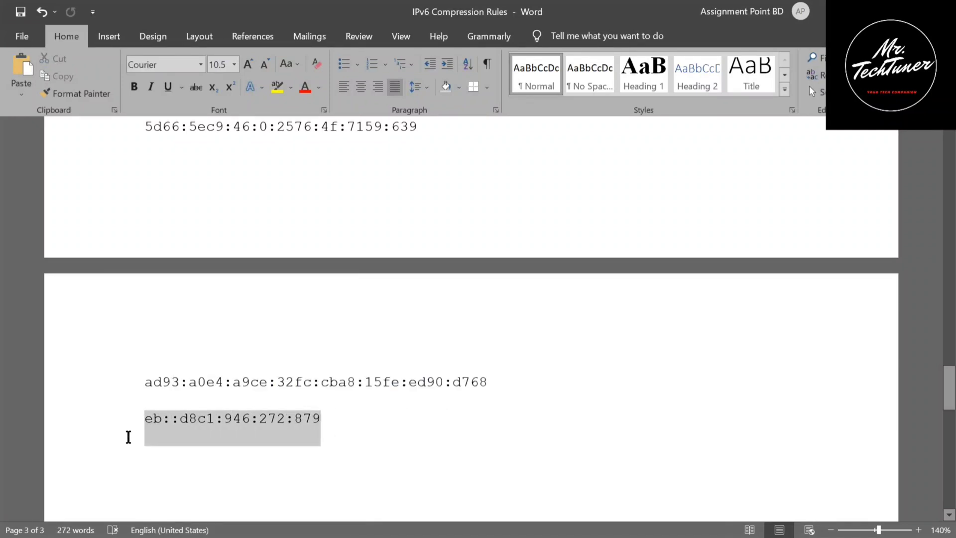
key("alt+Tab")
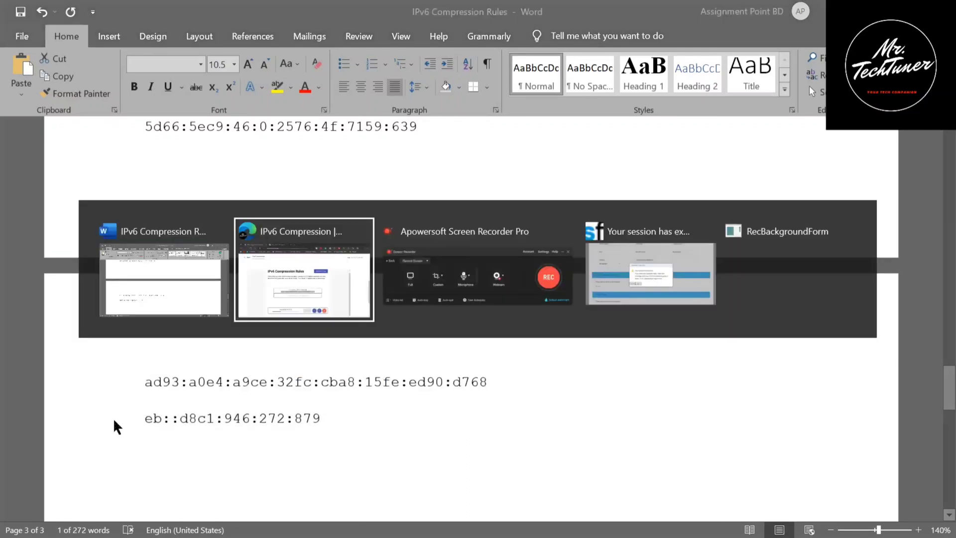
left_click(378, 381)
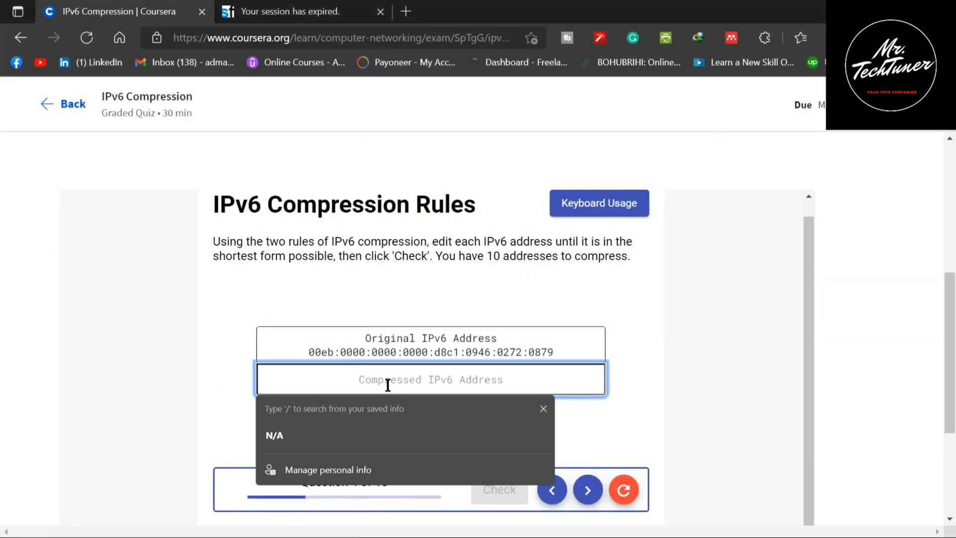
key("ctrl+v")
left_click(503, 482)
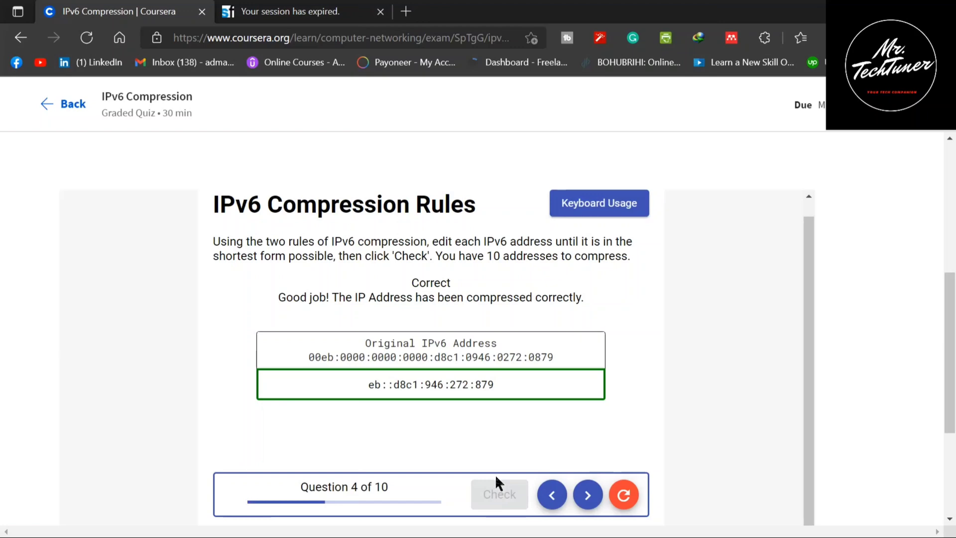
key("alt+Tab")
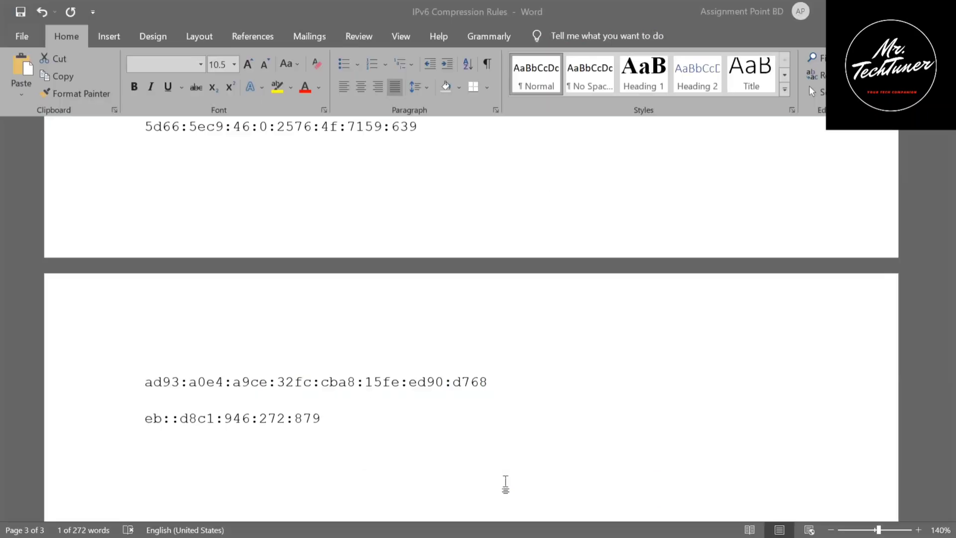
key("alt+Tab")
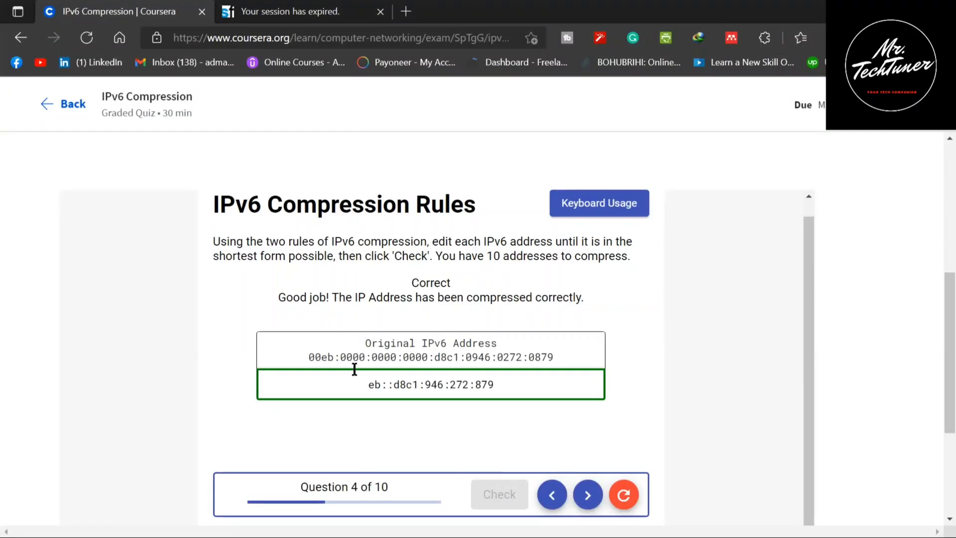
left_click_drag(340, 367, 438, 367)
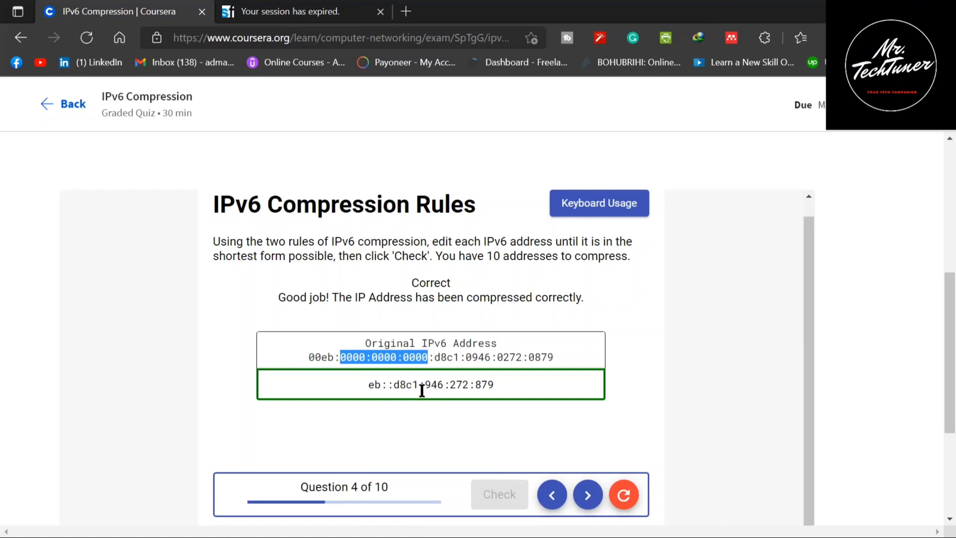
left_click(514, 430)
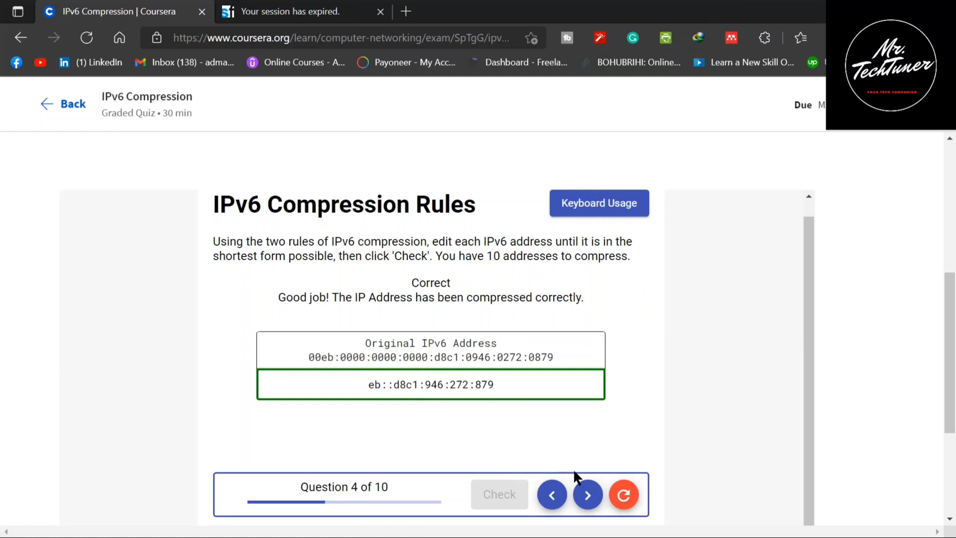
Open Question 5 and copy its original address 8bfa:99f0:d4c5:0b8c:0f6f:04df:2804:283d onto a new line below the fourth exercise in Word
left_click(588, 494)
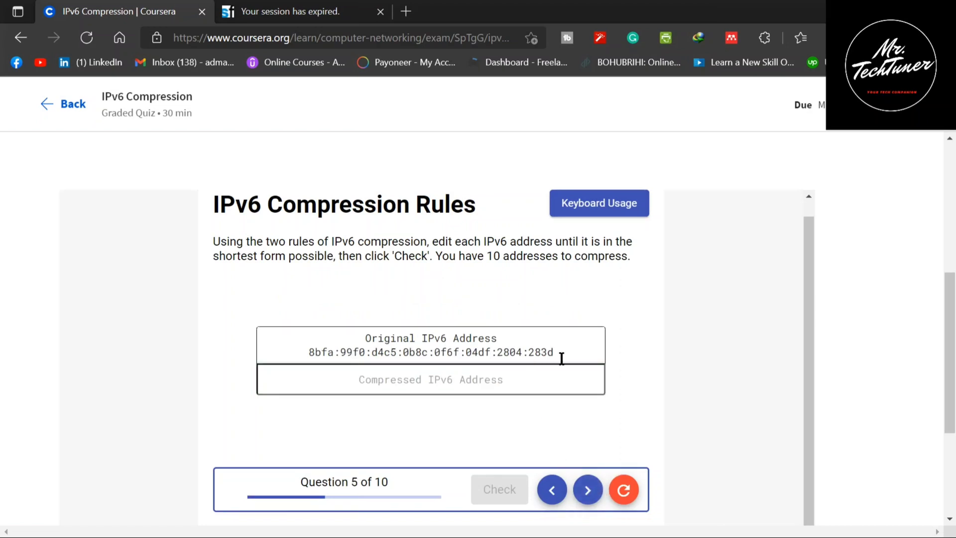
left_click_drag(561, 359, 338, 367)
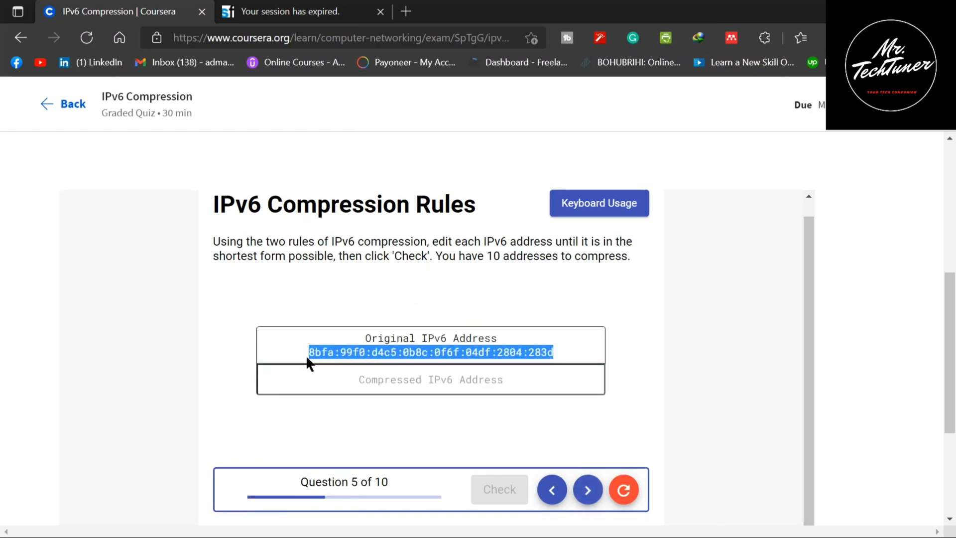
key("alt+Tab")
left_click(376, 438)
key("Return")
type("8bfa:99f0:d4c5:0b8c:0f6f:04df:2804:283d")
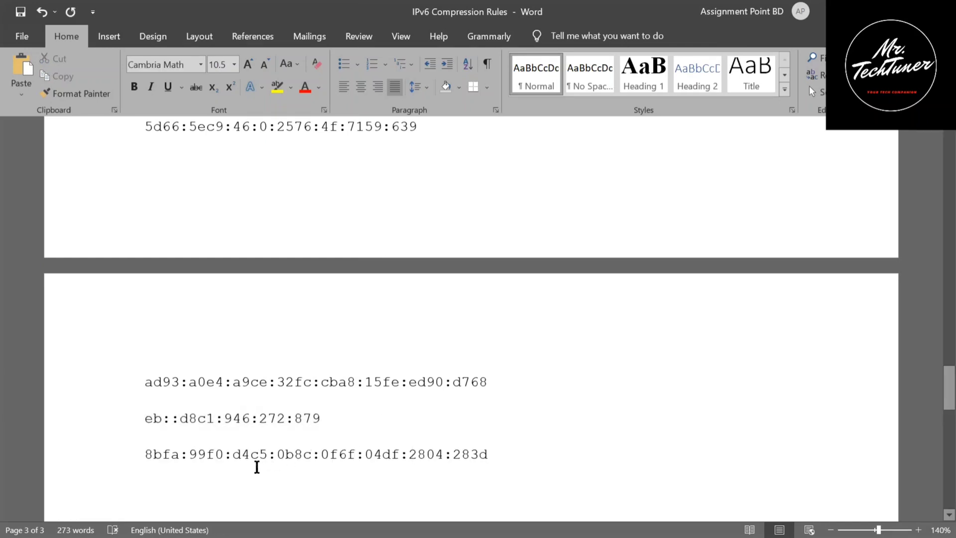
Remove the leading zeros from the fourth, fifth and sixth hextets of Question 5's address, leaving b8c, f6f and 4df
left_click(286, 460)
key("BackSpace")
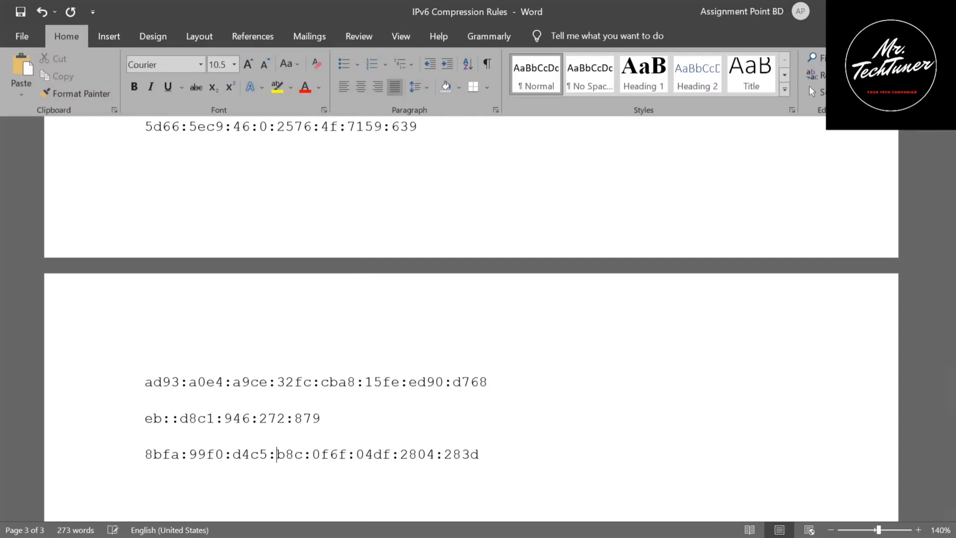
left_click(320, 461)
key("BackSpace")
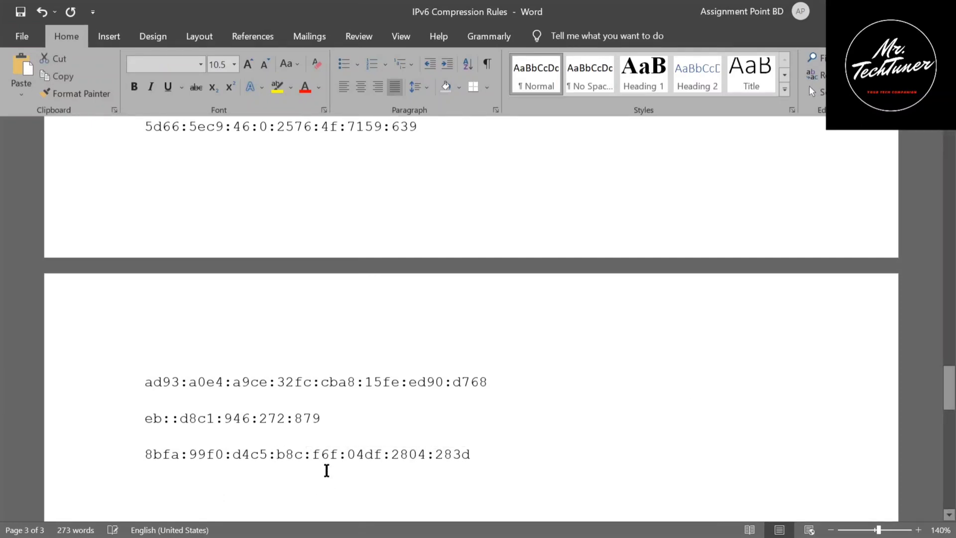
left_click_drag(347, 470, 358, 472)
key("BackSpace")
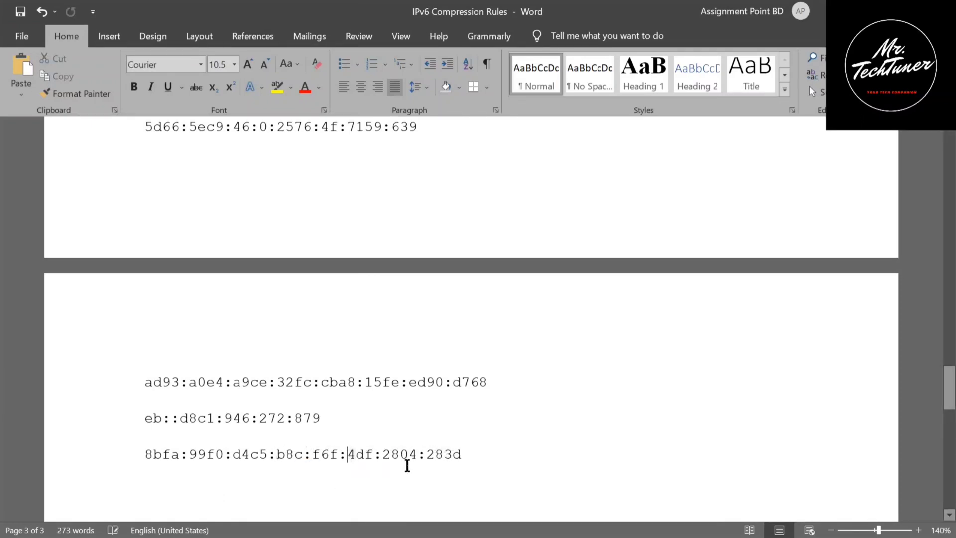
Copy 8bfa:99f0:d4c5:b8c:f6f:4df:2804:283d from Word into Question 5's answer on Coursera and check it
left_click_drag(476, 462, 127, 458)
key("ctrl+c")
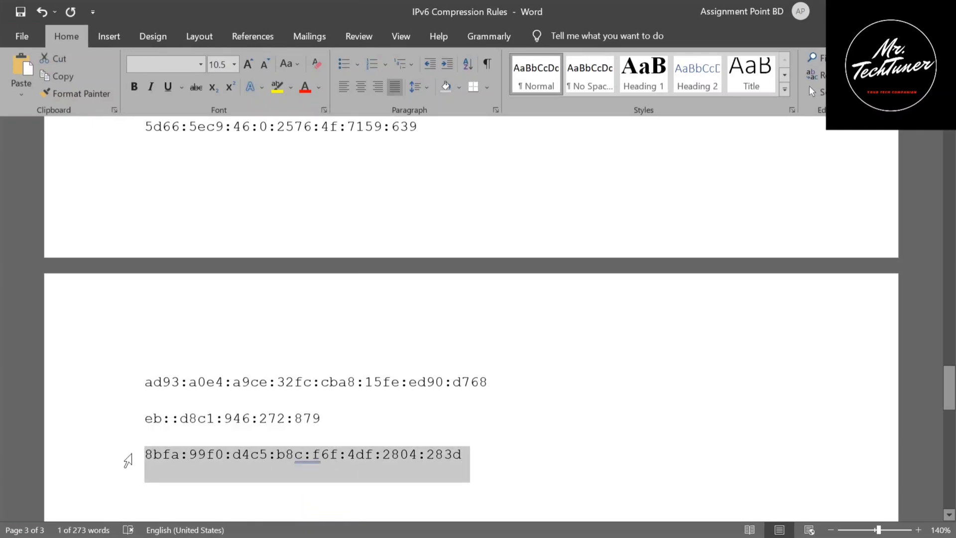
key("alt")
key("alt+Tab")
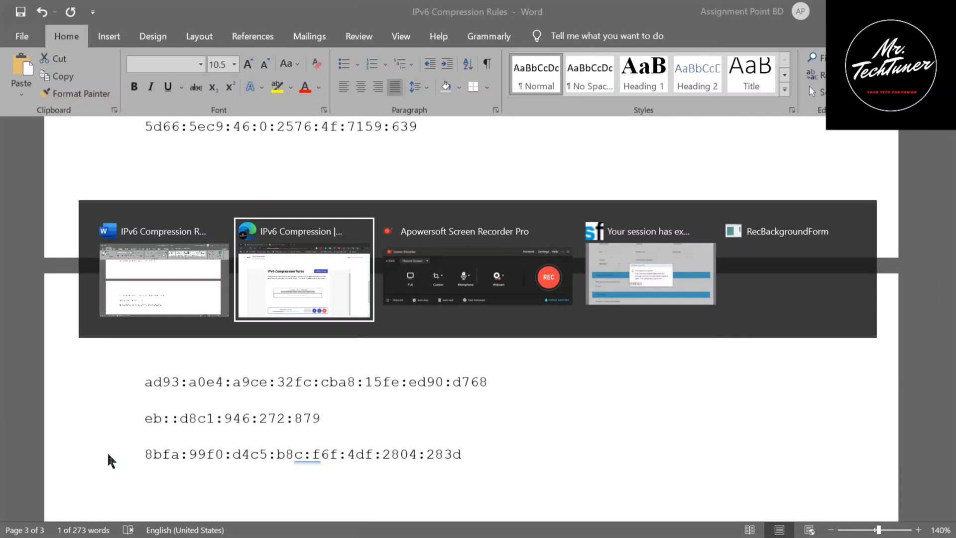
left_click(406, 388)
key("ctrl+v")
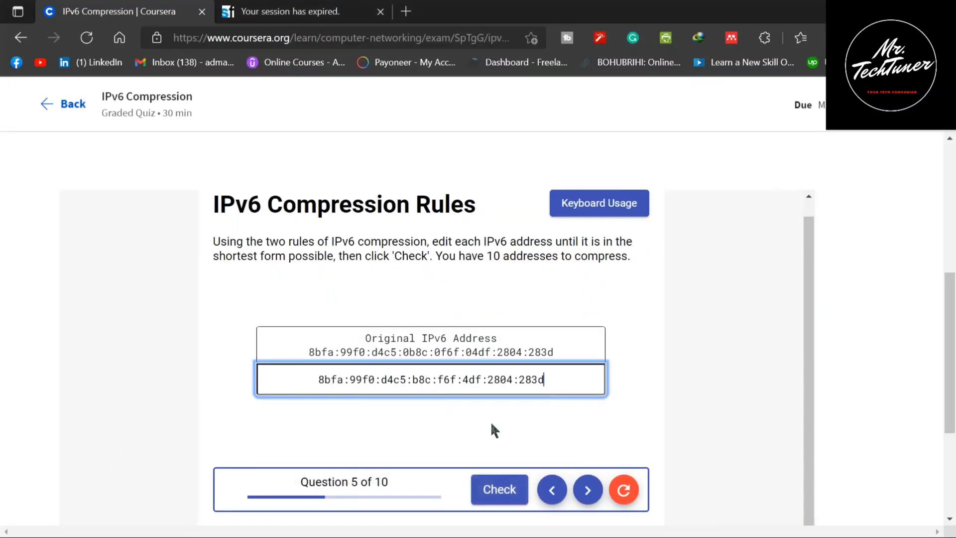
left_click(500, 482)
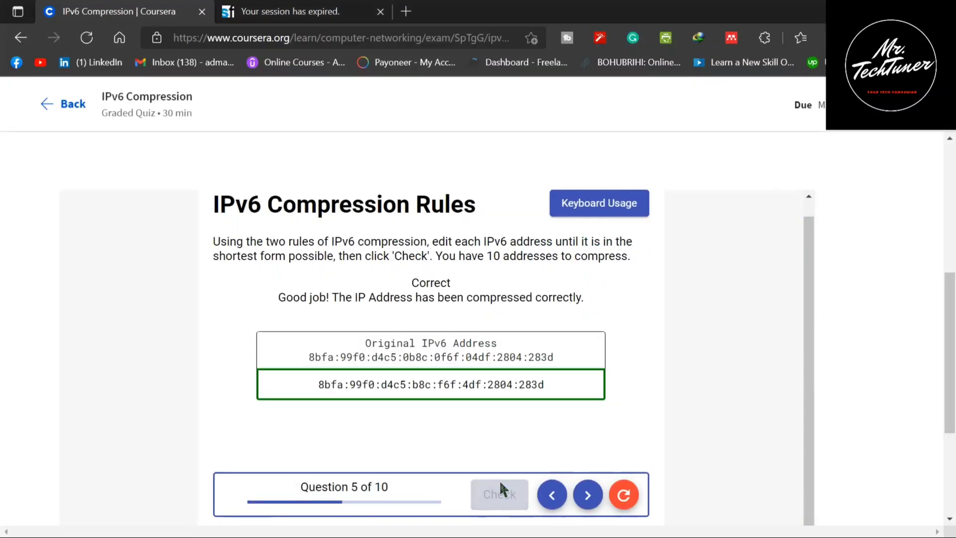
Open Question 6 and copy its original address 00c8:b434:06ee:ec2f:03c9:01ce:765d:a66b onto a new line below the fifth exercise in Word
left_click(592, 494)
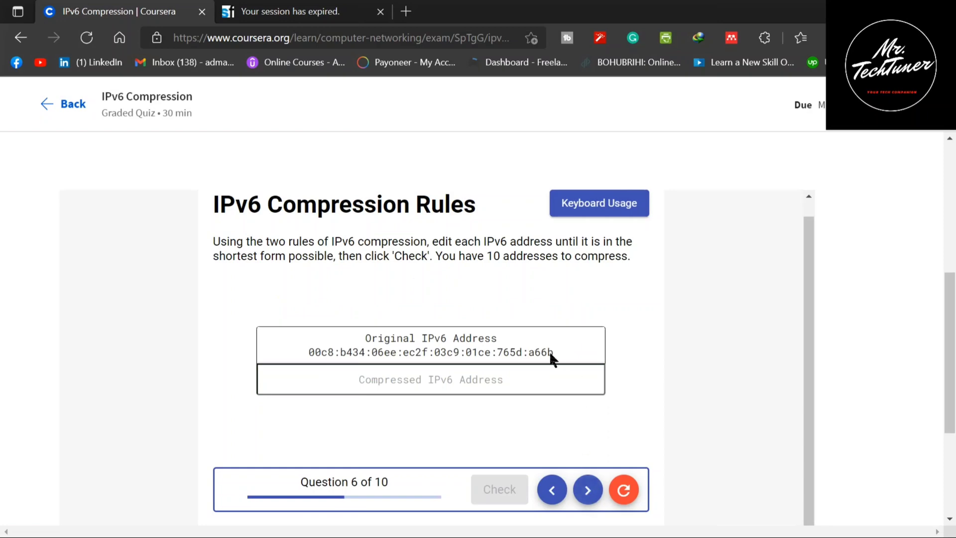
left_click_drag(560, 351, 276, 370)
key("ctrl+c")
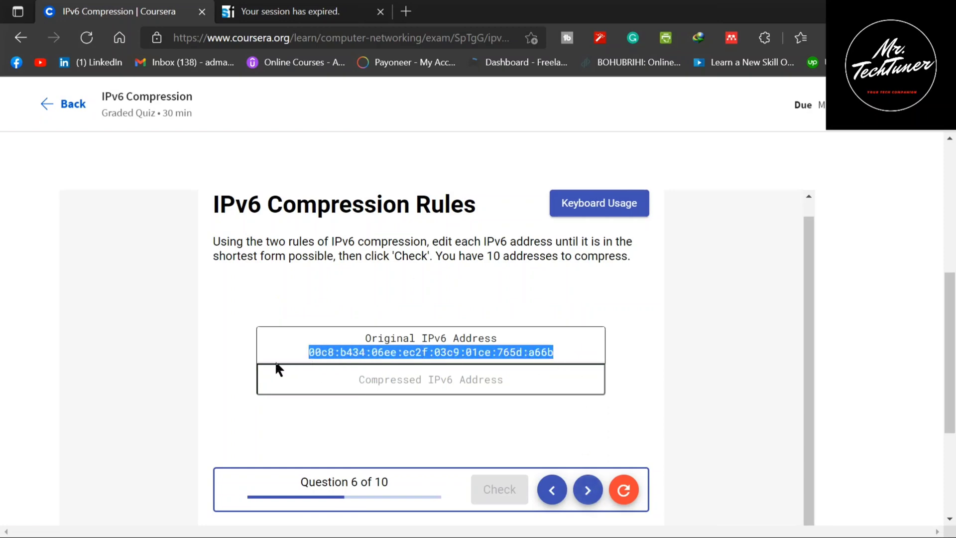
key("alt+Tab")
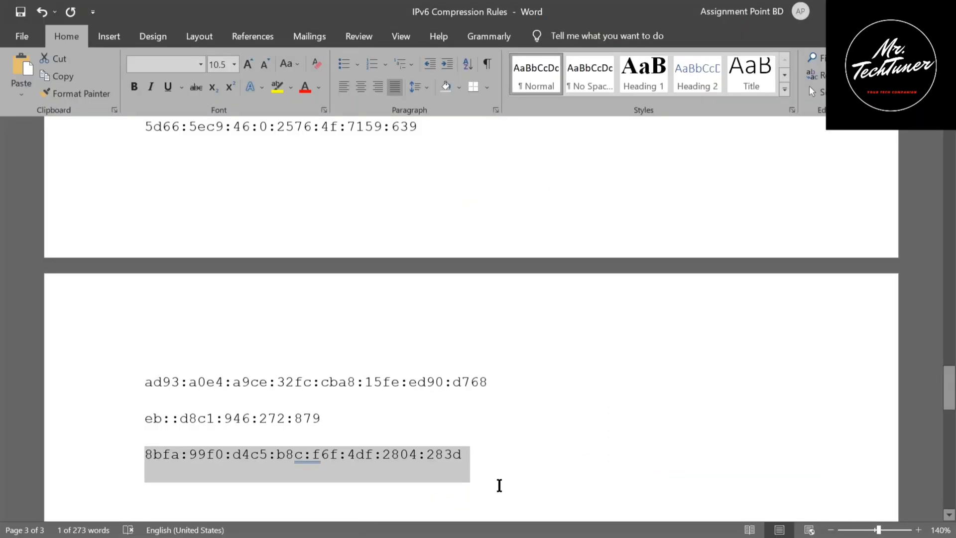
left_click(499, 486)
key("Return")
key("ctrl+v")
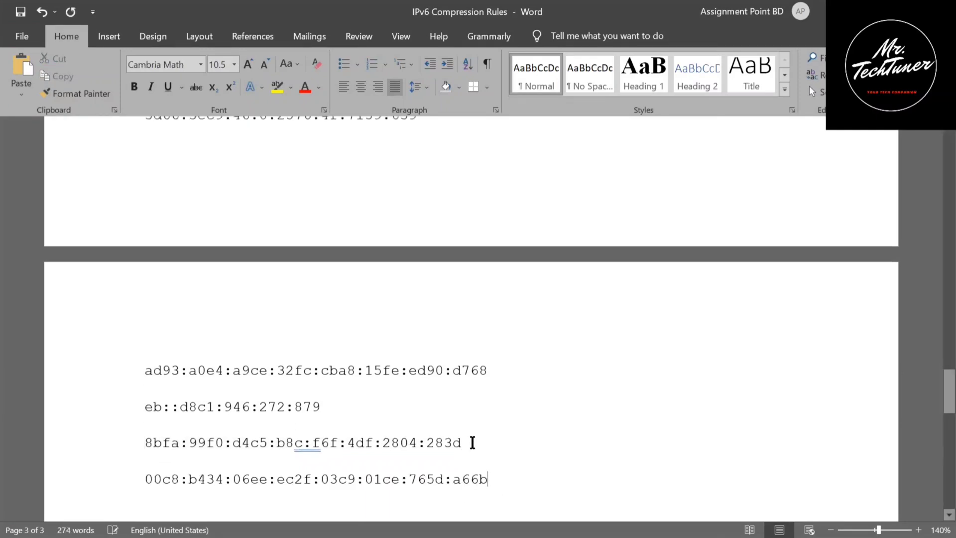
Strip the leading zeros from the first, third, fifth and sixth hextets of Question 6's address, giving c8:b434:6ee:ec2f:3c9:1ce:765d:a66b
scroll(472, 442, "down", 3)
left_click_drag(162, 333, 143, 338)
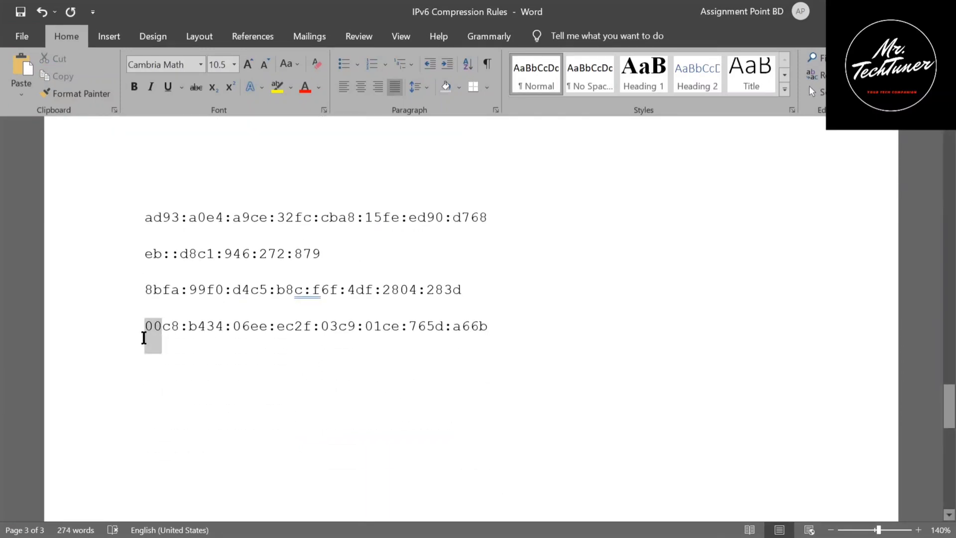
key("BackSpace")
left_click_drag(226, 333, 219, 335)
key("BackSpace")
left_click_drag(295, 333, 342, 342)
key("BackSpace")
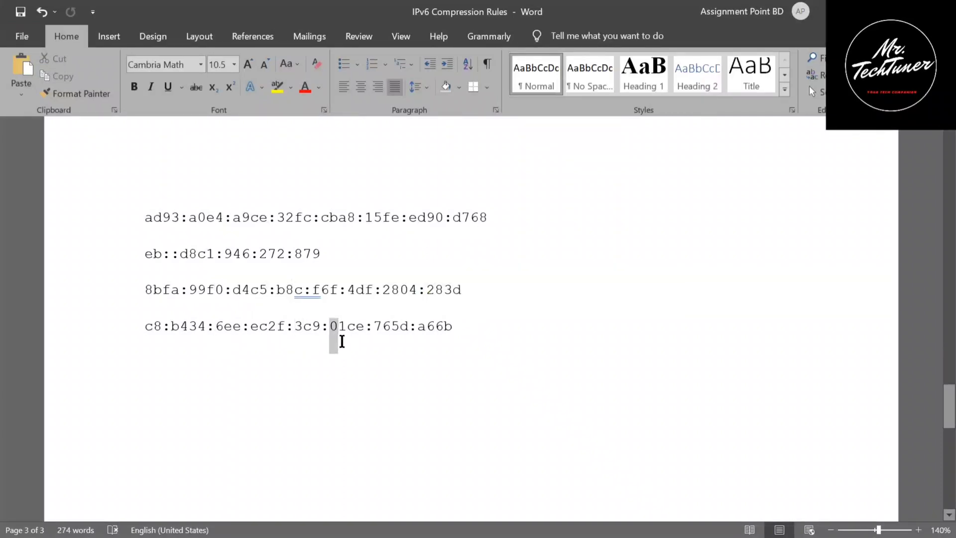
key("BackSpace")
Copy c8:b434:6ee:ec2f:3c9:1ce:765d:a66b from Word into Question 6's answer on Coursera and check it
left_click_drag(459, 335, 145, 331)
key("ctrl+c")
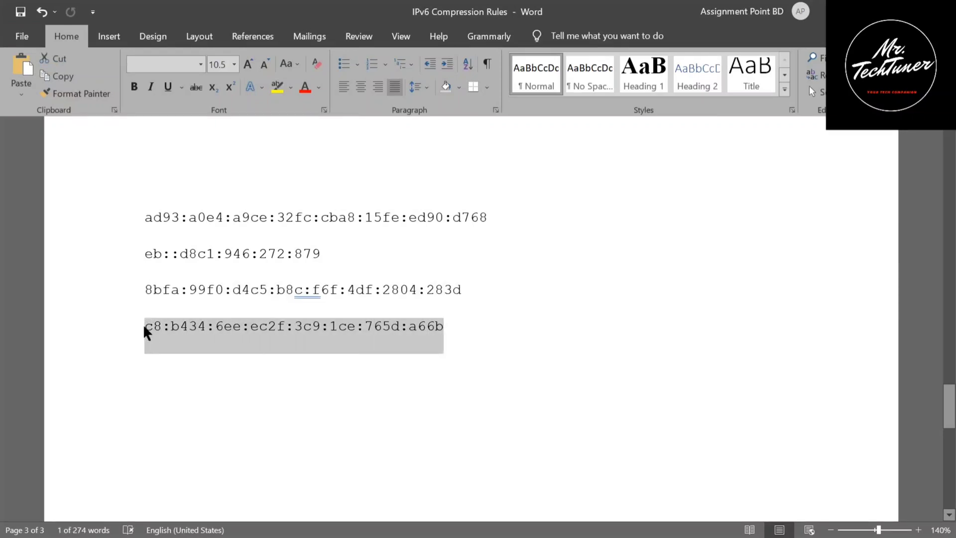
key("alt+Tab")
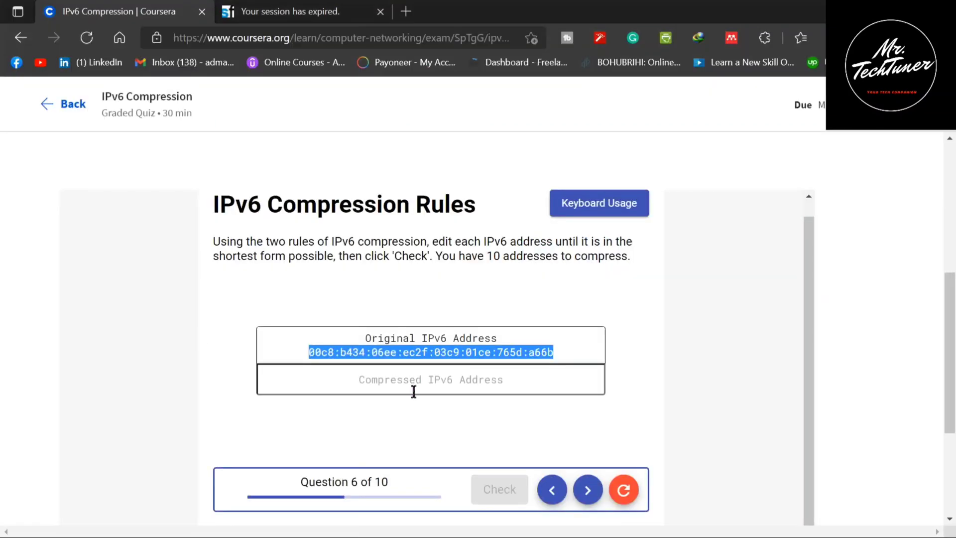
left_click(413, 391)
key("ctrl+v")
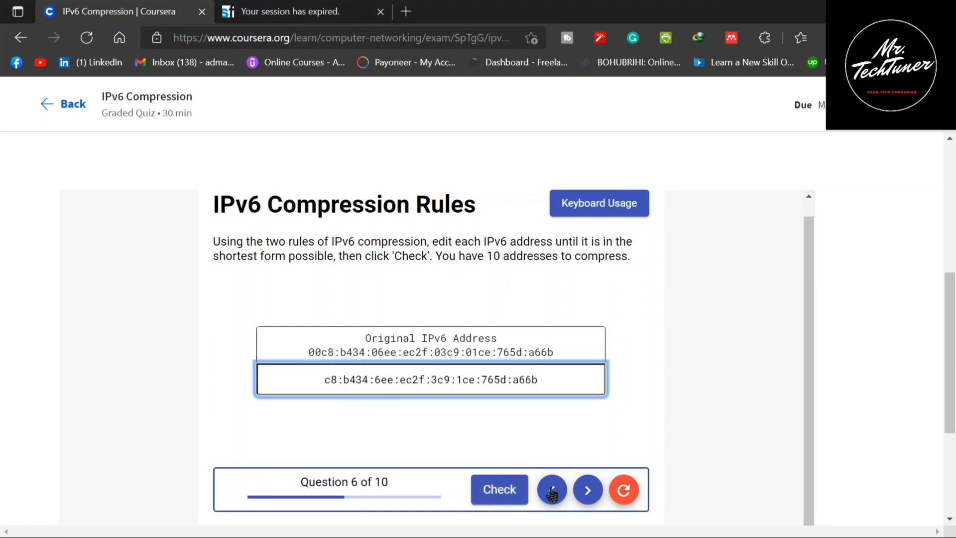
left_click(499, 485)
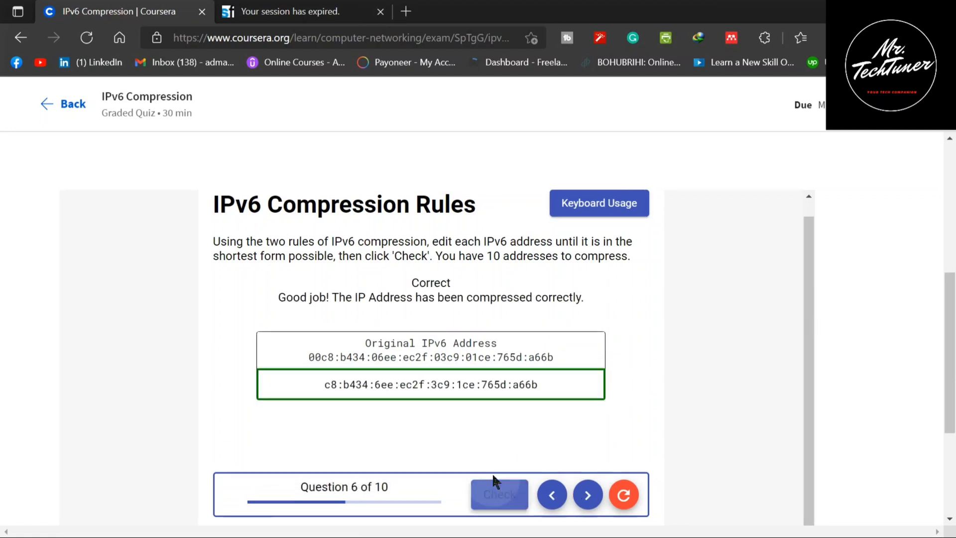
Open Question 7 and copy its original address 7d2b:00a9:a0c4:0000:a772:00fd:a523:0358 onto a new line below the sixth exercise in Word
left_click(587, 494)
left_click_drag(556, 352, 297, 357)
key("ctrl+c")
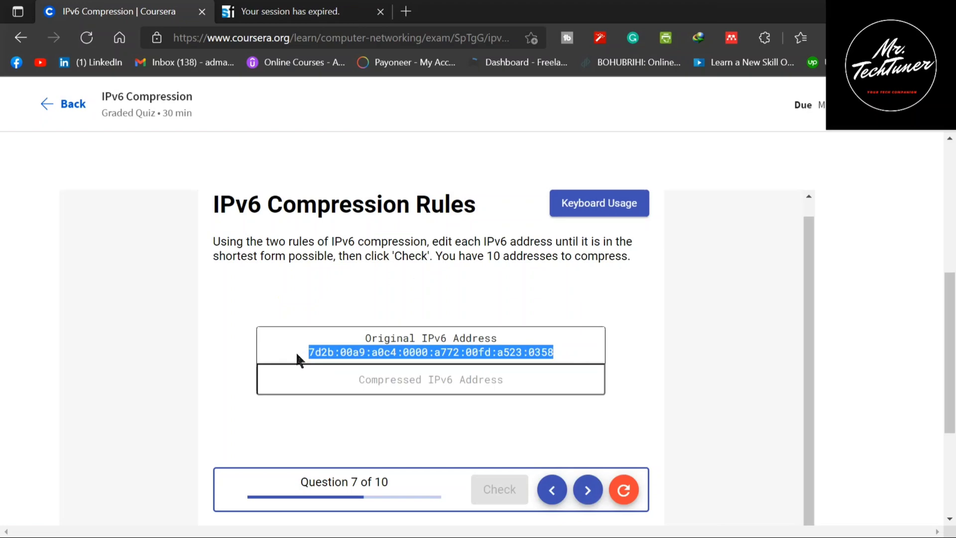
key("alt+Tab")
left_click(477, 361)
key("ctrl+v")
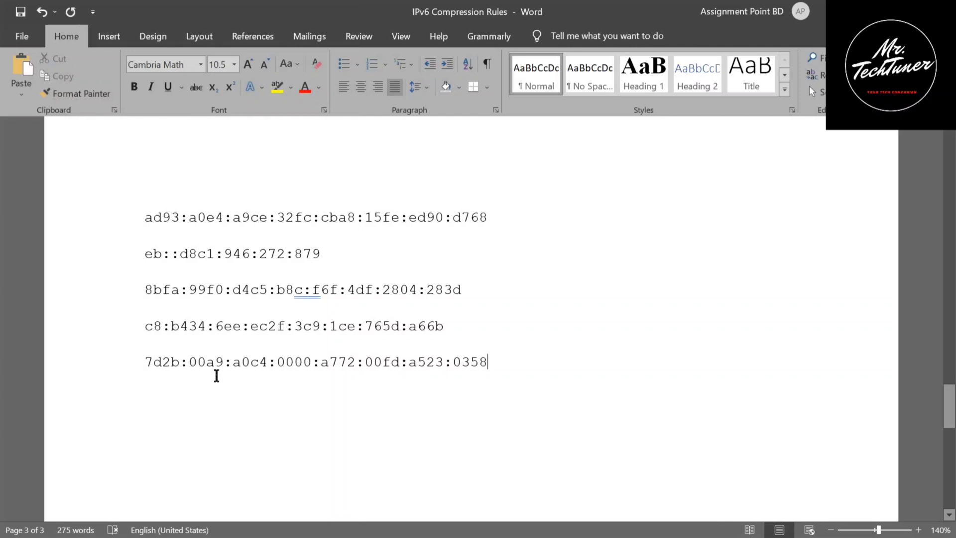
Strip the leading zeros from Question 7's address and reduce its all-zero hextet to a single 0, giving 7d2b:a9:a0c4:0:a772:fd:a523:358
left_click_drag(207, 363, 190, 363)
key("Delete")
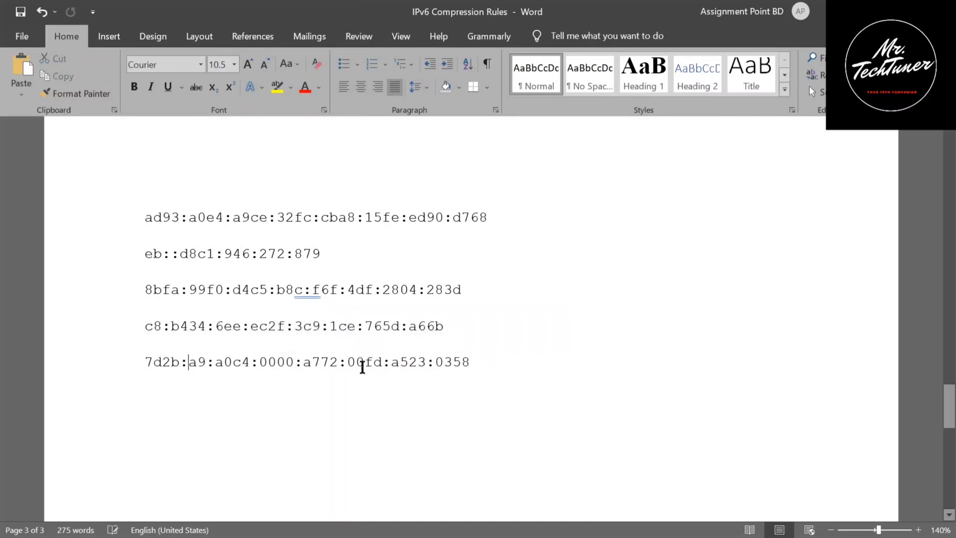
left_click_drag(294, 363, 270, 373)
left_click(300, 373)
key("Delete")
left_click_drag(339, 371, 335, 371)
key("Delete")
Copy 7d2b:a9:a0c4:0:a772:fd:a523:358 from Word into Question 7's answer on Coursera and check it
left_click_drag(413, 373, 128, 372)
key("ctrl+c")
key("Delete")
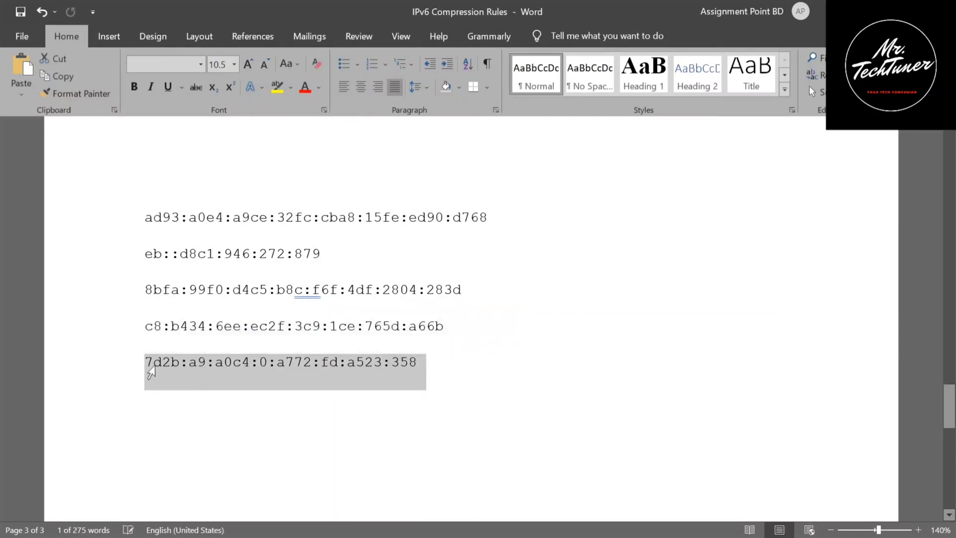
key("alt+Tab")
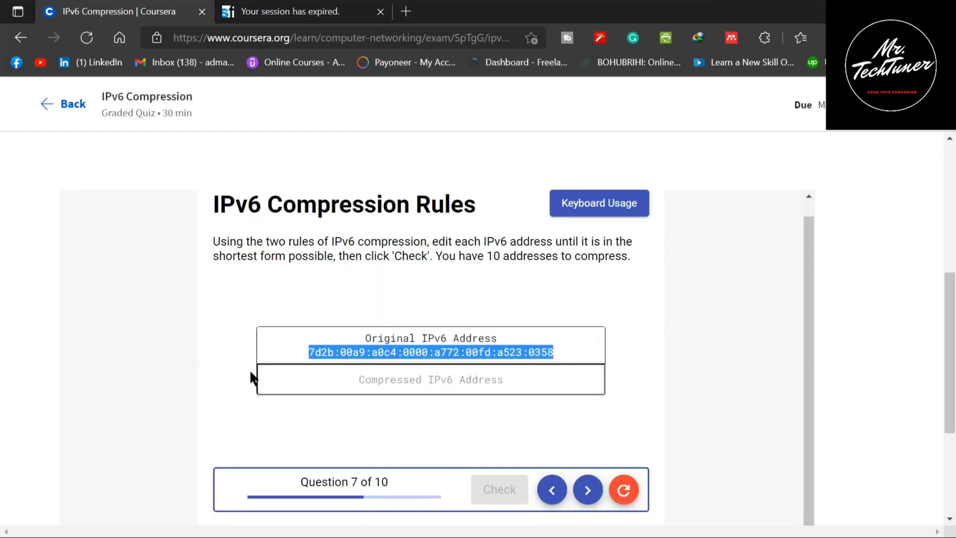
left_click(397, 383)
key("ctrl+v")
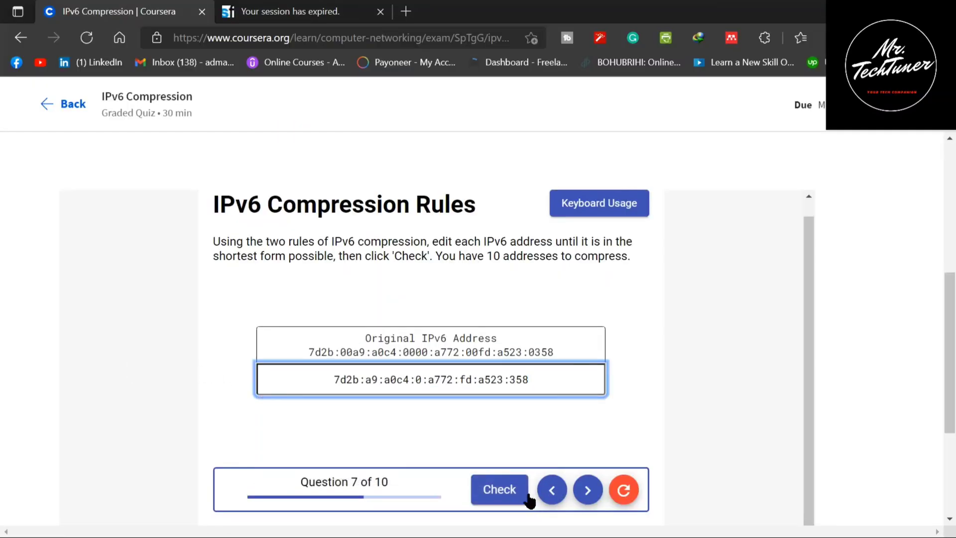
left_click(513, 490)
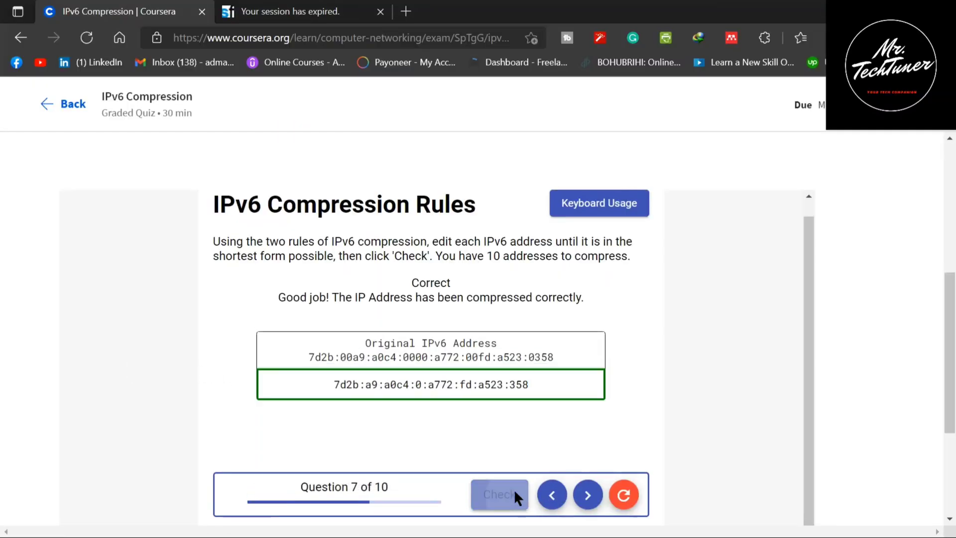
Open Question 8 and copy its original address 558c:0000:0000:d367:7c8e:1216:0000:66be onto a new line below the seventh exercise in Word
left_click(588, 496)
left_click_drag(528, 352, 284, 355)
key("ctrl+c")
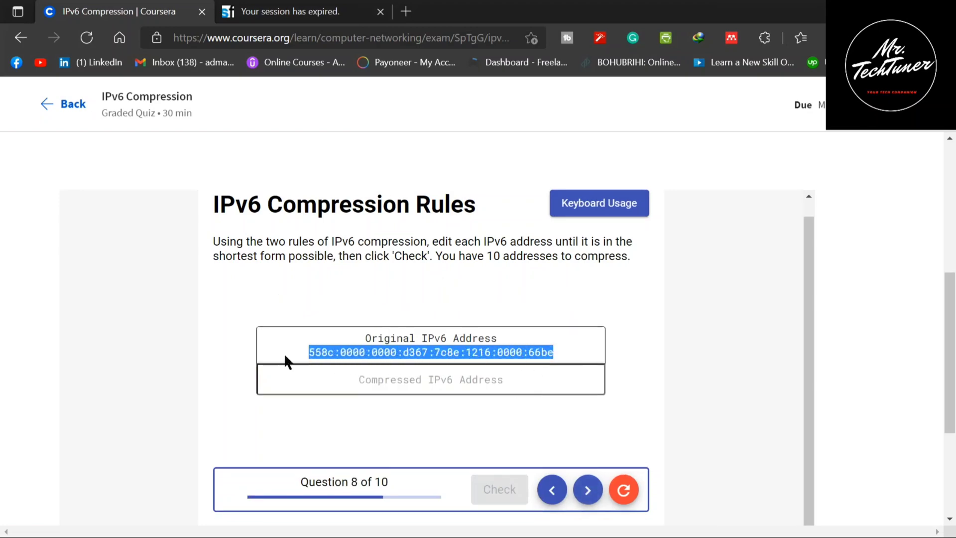
key("alt+Tab")
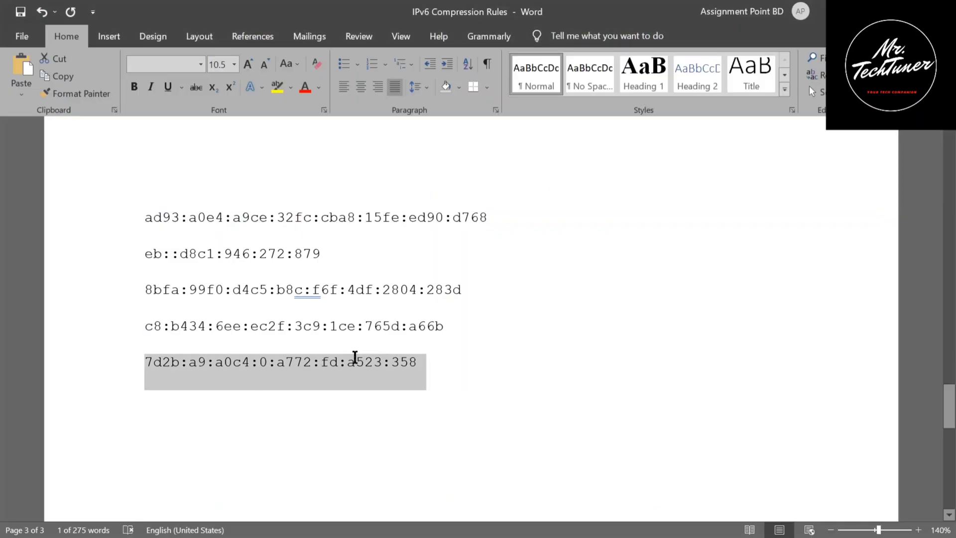
left_click(466, 370)
key("Return")
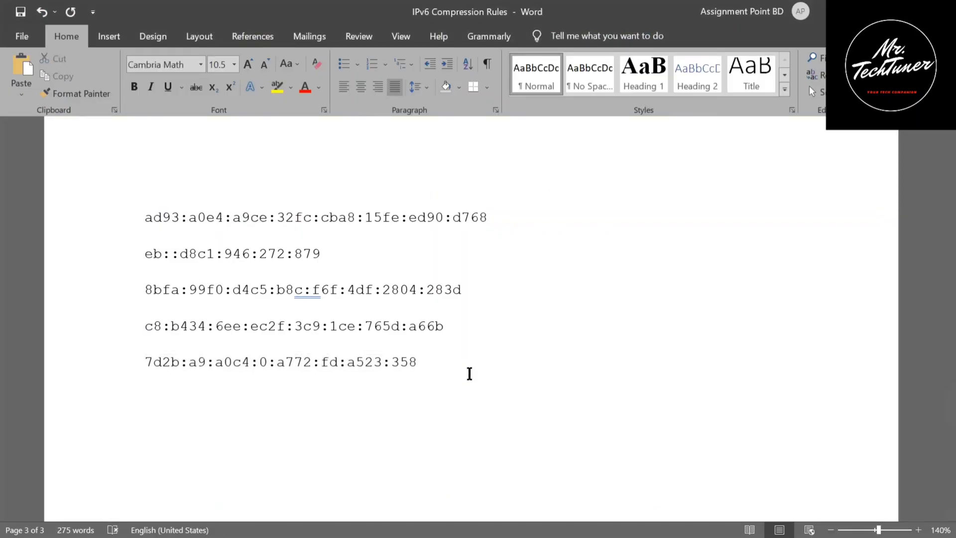
key("ctrl+v")
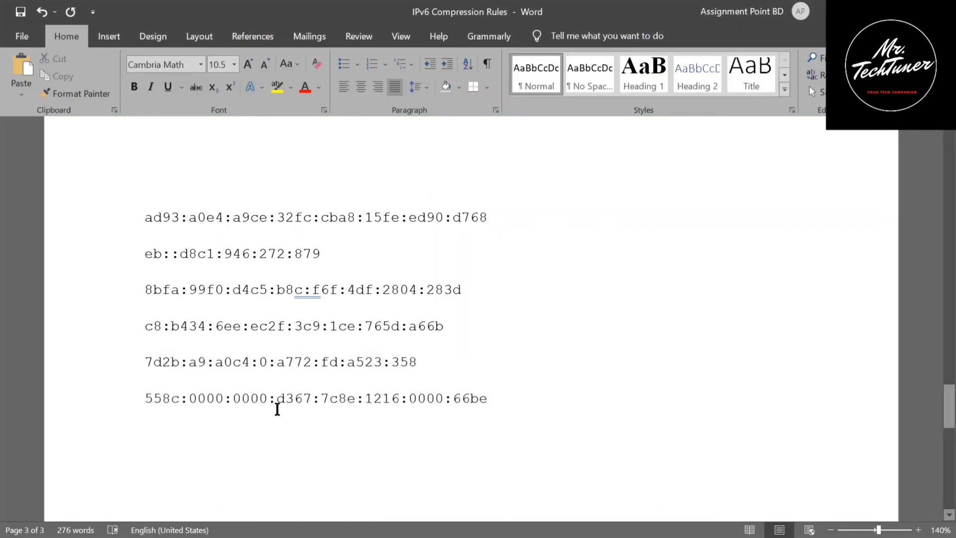
Compress Question 8's two adjacent all-zero hextets to :: and reduce the remaining one to 0, giving 558c::d367:7c8e:1216:0:66be
left_click_drag(268, 407, 190, 405)
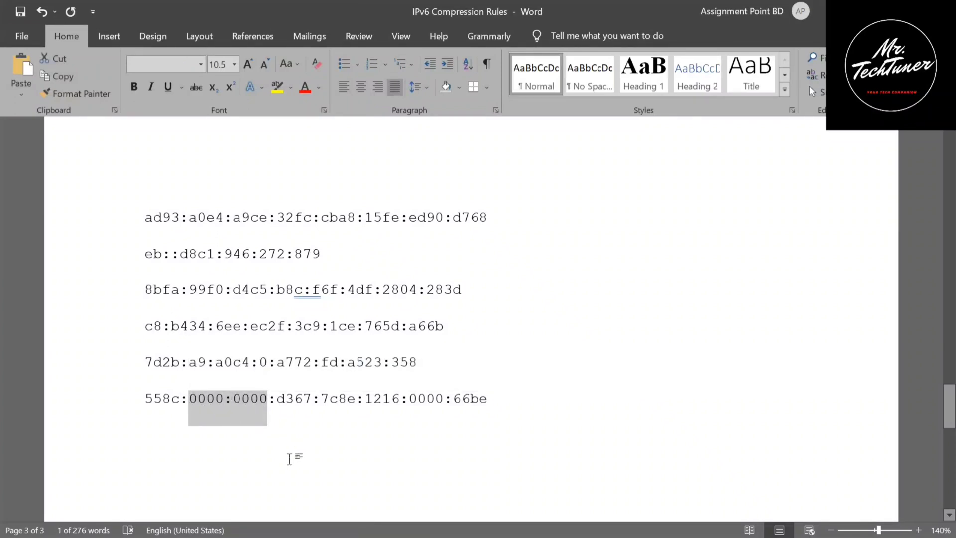
key("Delete")
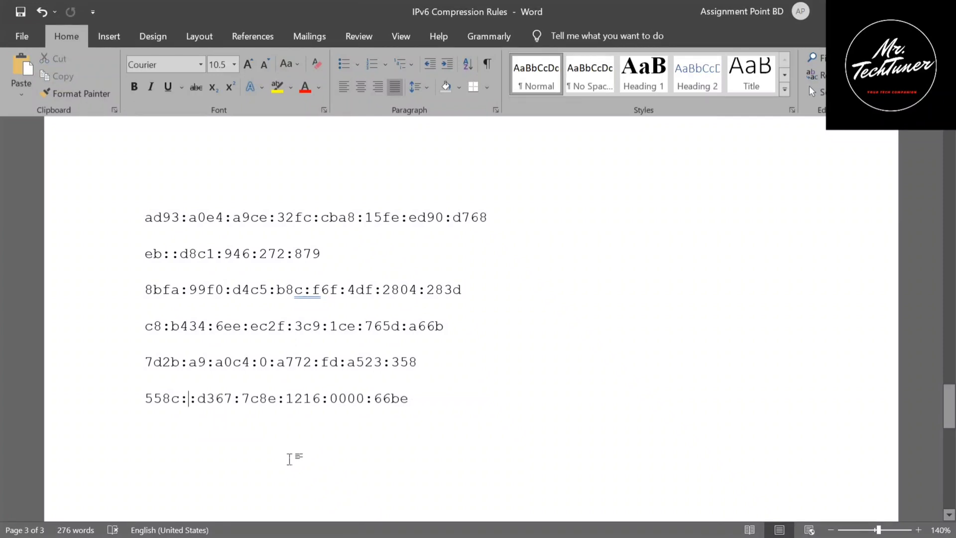
left_click_drag(357, 409, 333, 396)
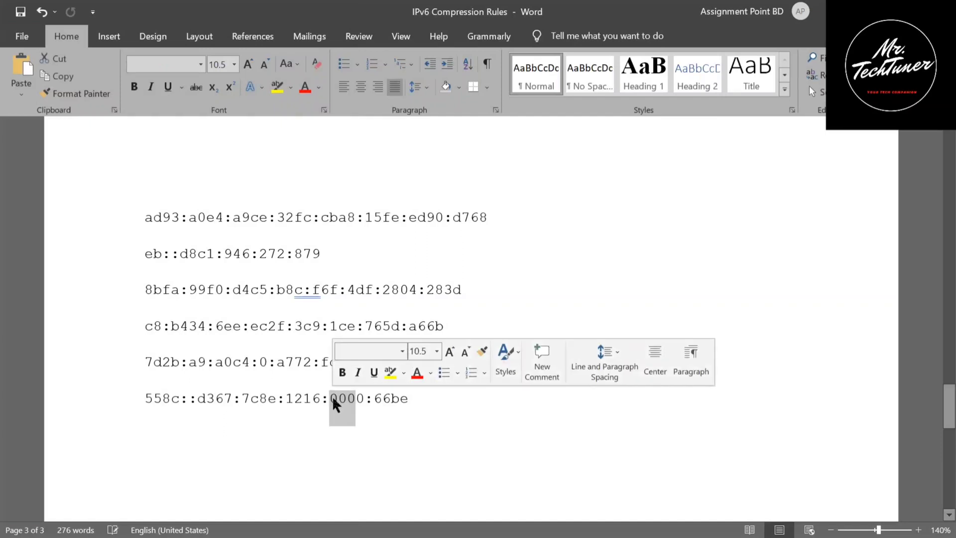
key("BackSpace")
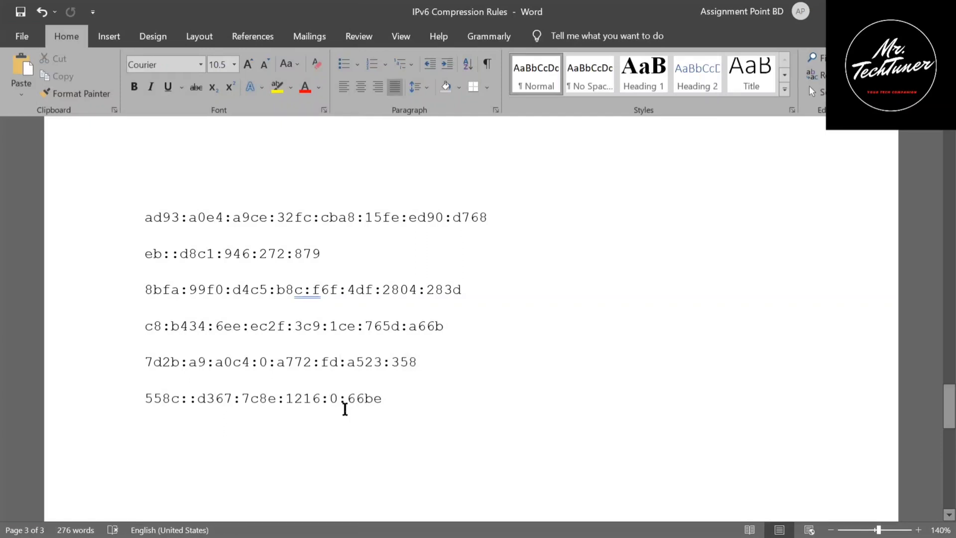
Copy 558c::d367:7c8e:1216:0:66be from Word into Question 8's answer on Coursera and check it
left_click_drag(422, 415, 141, 431)
key("ctrl+c")
key("alt+Tab")
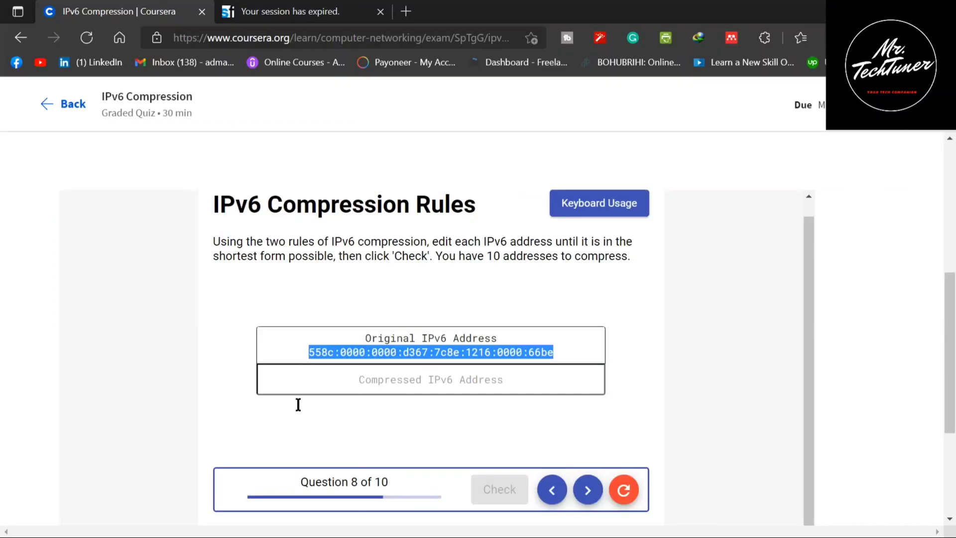
left_click(383, 393)
key("ctrl+v")
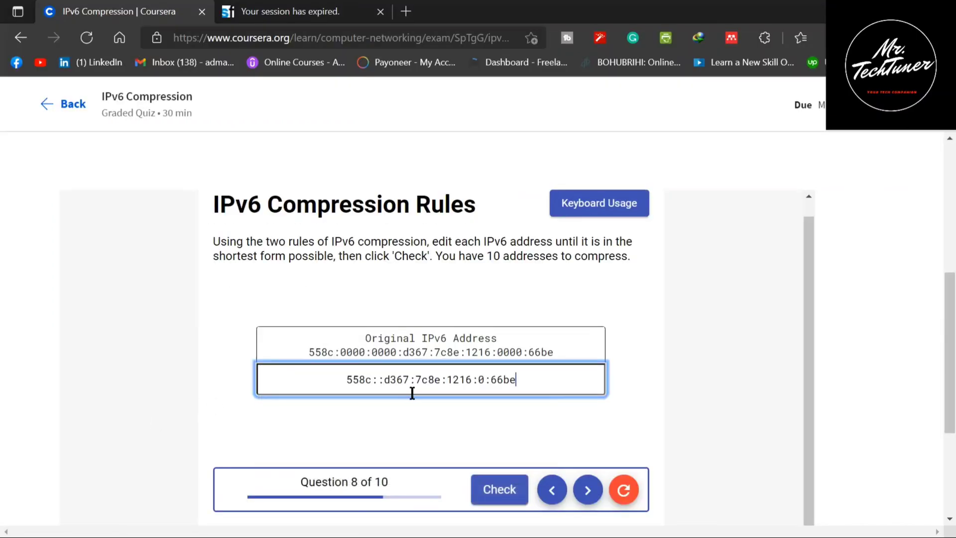
left_click(503, 490)
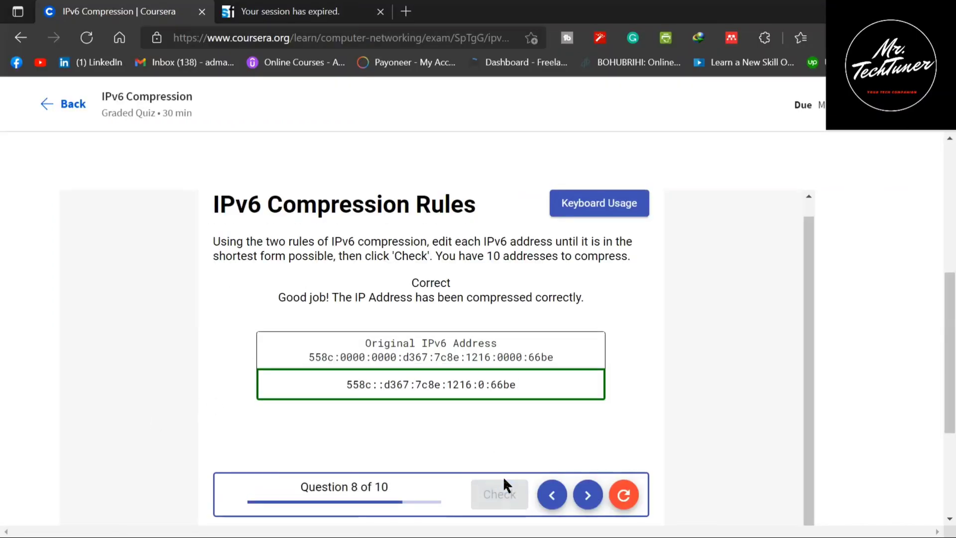
Open Question 9 and copy its original address 9930:cafa:0000:0052:04cc:7b7a:0037:27e6 onto a new line below the eighth exercise in Word
left_click(589, 495)
left_click_drag(560, 354, 284, 350)
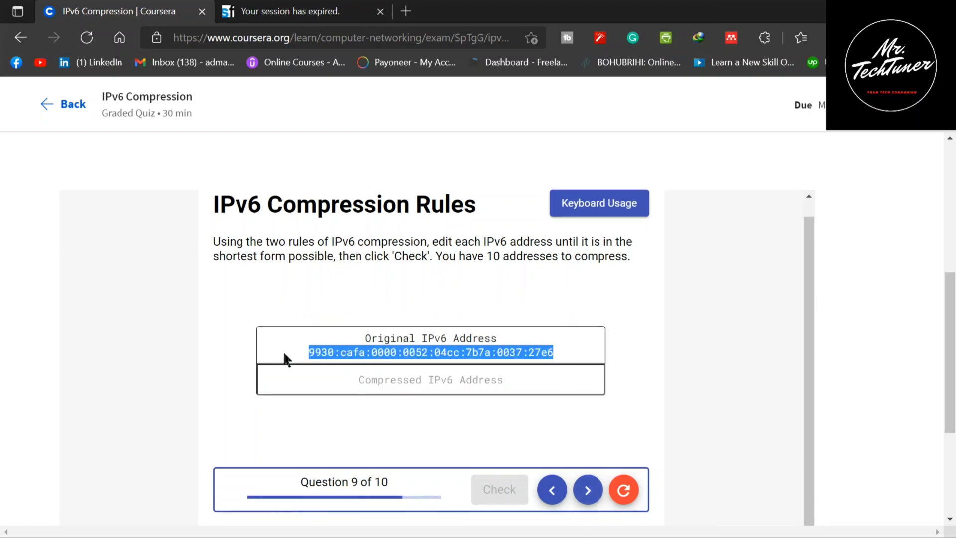
key("alt+Tab")
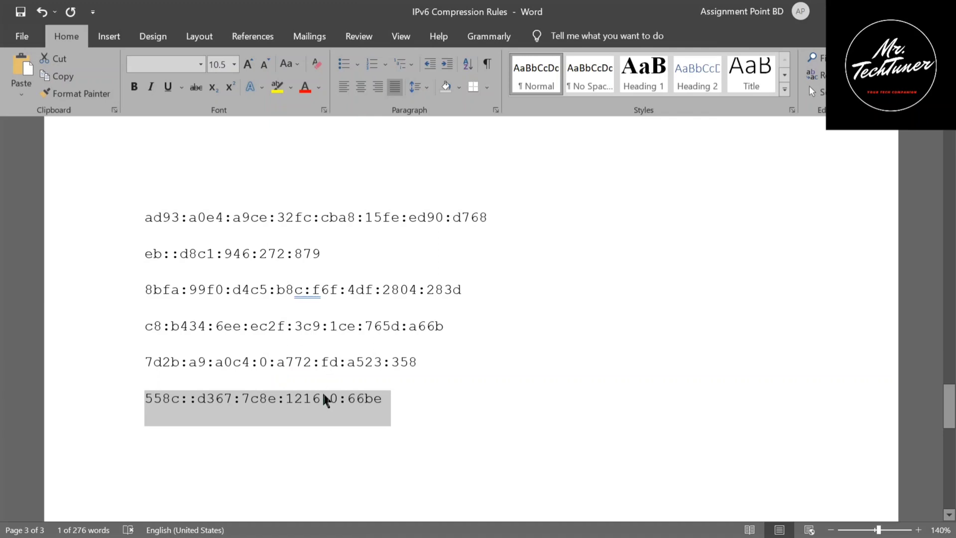
left_click(411, 414)
key("Return")
key("ctrl+v")
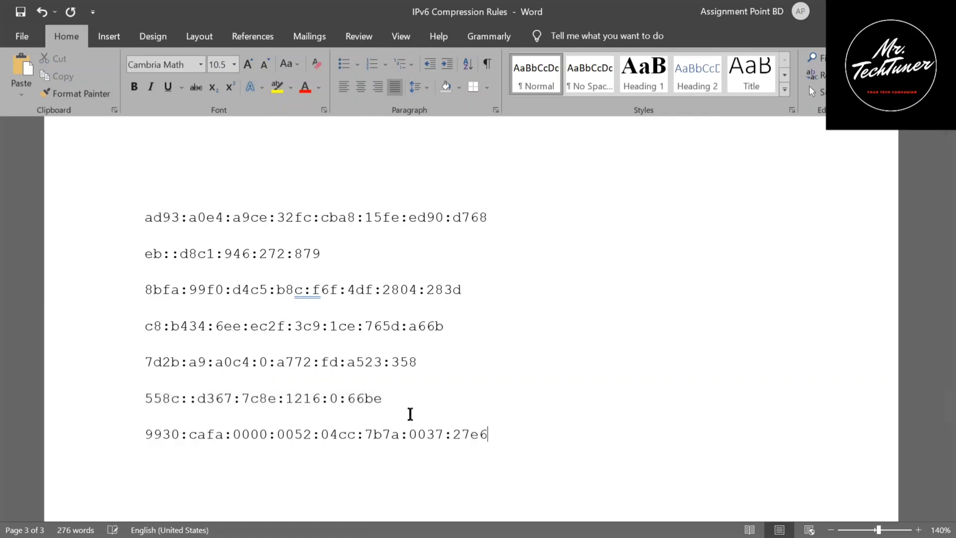
Reduce Question 9's all-zero hextet to a single 0 and strip the leading zeros, giving 9930:cafa:0:52:4cc:7b7a:37:27e6
left_click_drag(264, 447, 234, 439)
type("0")
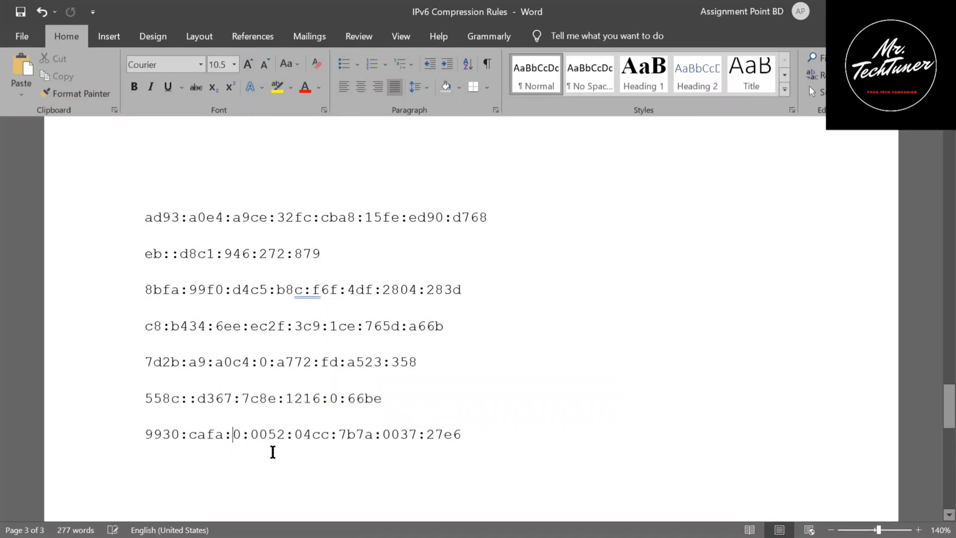
left_click(273, 441)
mouse_move(274, 443)
left_mouse_down()
mouse_move(252, 444)
mouse_move(278, 448)
left_mouse_up()
key("BackSpace")
key("BackSpace")
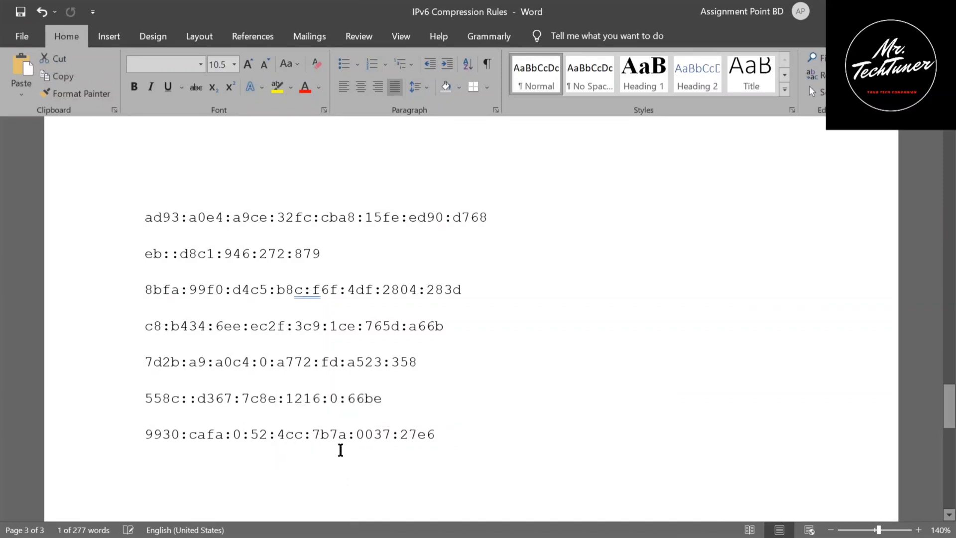
left_click_drag(373, 447, 369, 448)
key("BackSpace")
Copy 9930:cafa:0:52:4cc:7b7a:37:27e6 from Word into Question 9's answer on Coursera and check it
left_click_drag(433, 446, 136, 442)
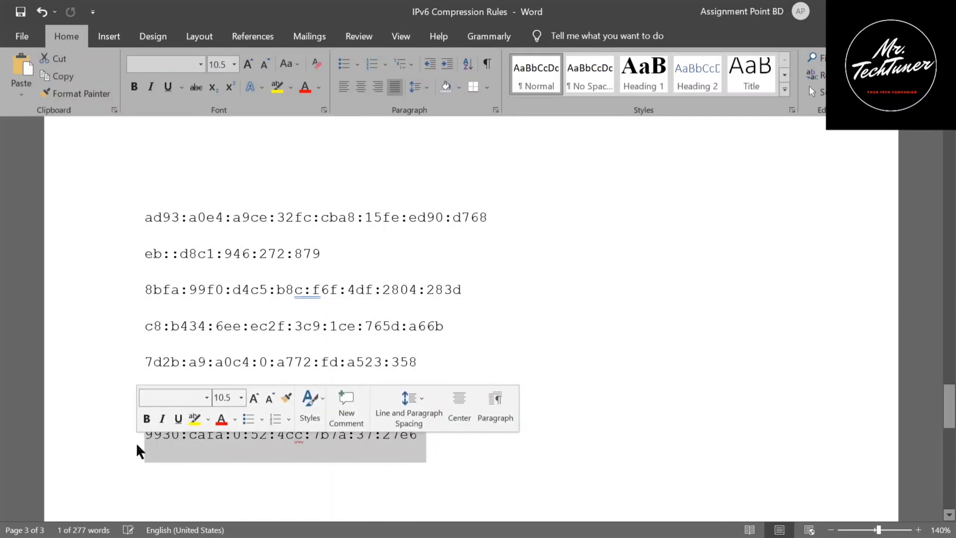
key("alt+Tab")
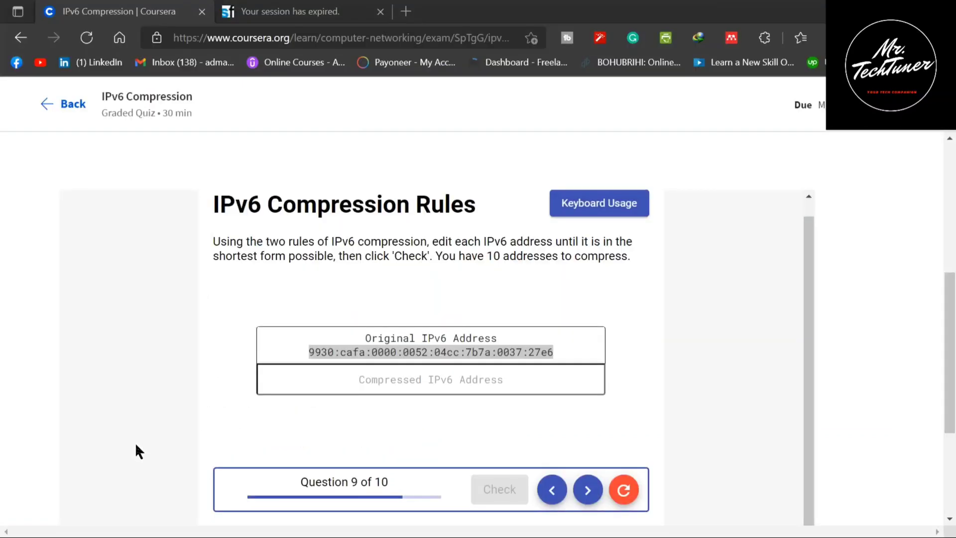
left_click(395, 388)
key("ctrl+v")
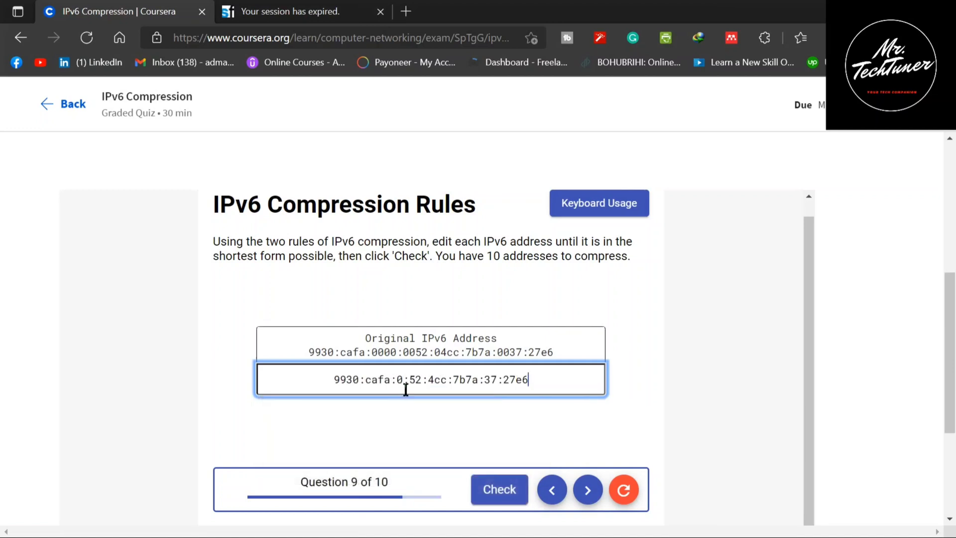
left_click(517, 483)
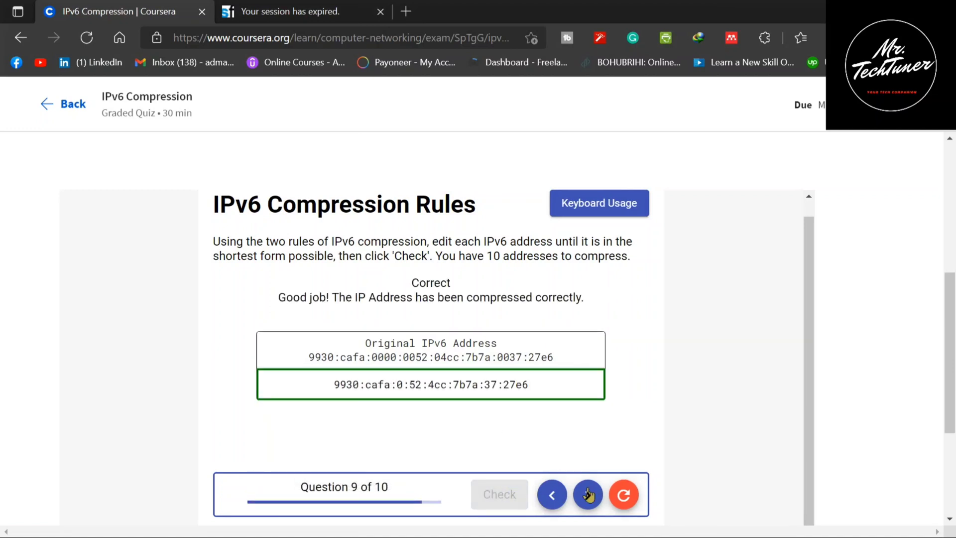
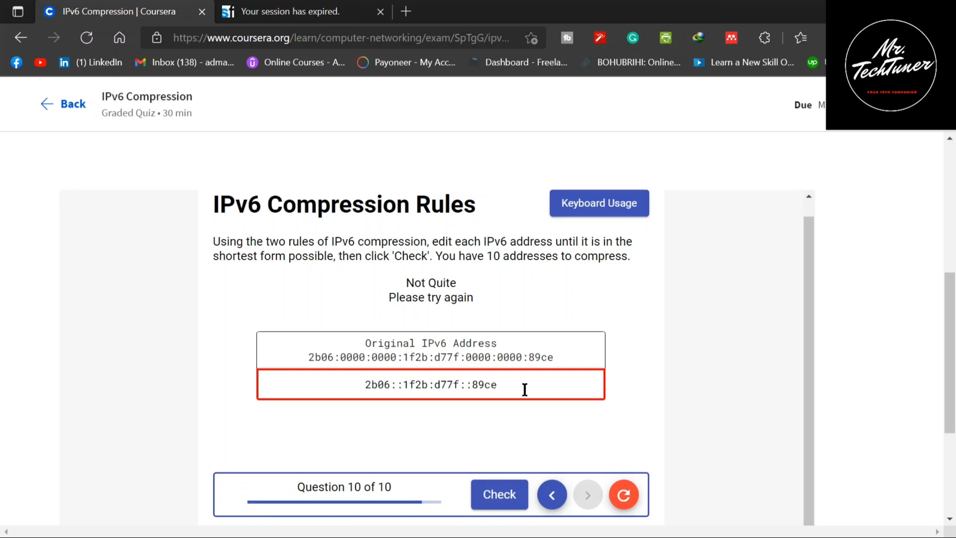
In Word, undo the second :: compression in Question 10's address and reduce those two hextets to single zeros, giving 2b06::1f2b:d77f:0:0:89ce
key("alt+Tab")
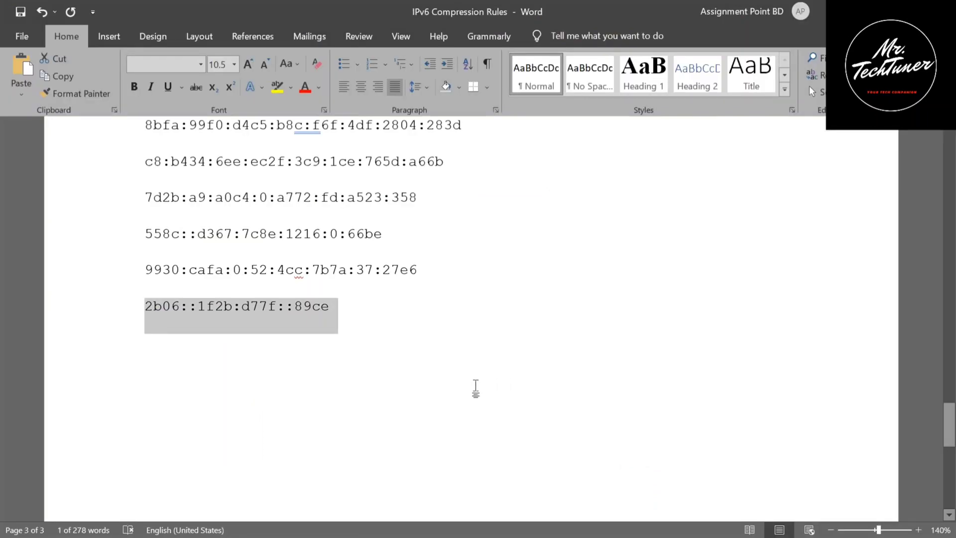
key("ctrl+z")
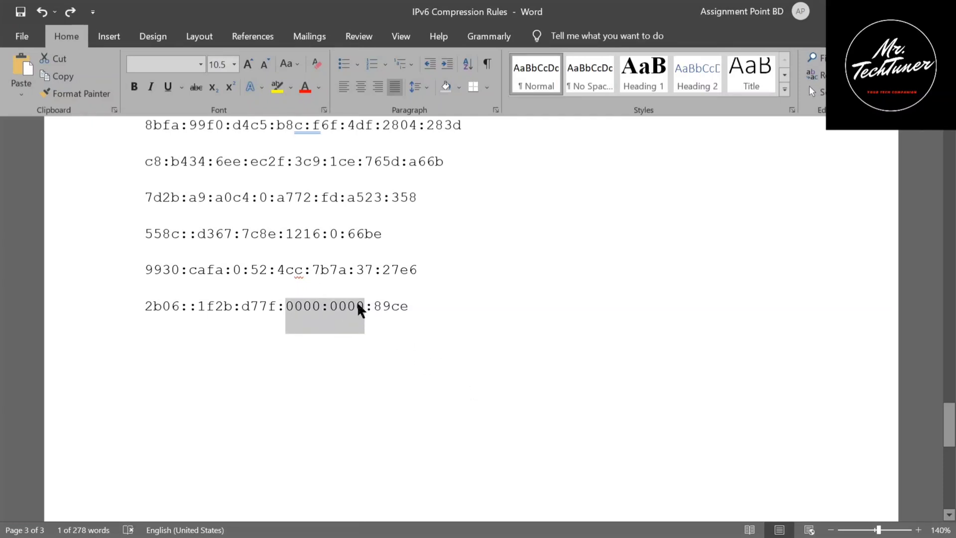
left_click(358, 305)
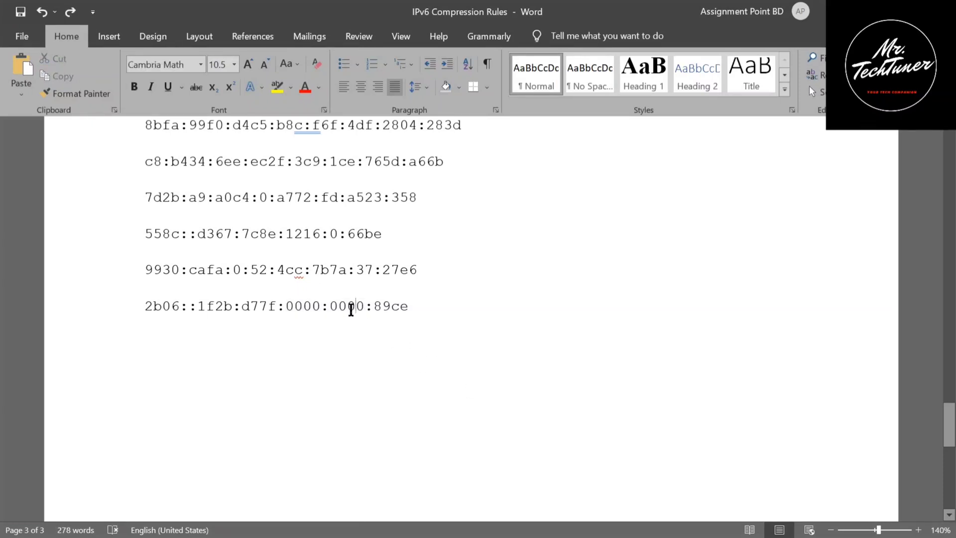
mouse_move(314, 313)
left_mouse_down()
mouse_move(277, 316)
mouse_move(323, 314)
mouse_move(306, 314)
left_mouse_up()
key("BackSpace")
key("BackSpace")
Replace Question 10's answer on Coursera with 2b06::1f2b:d77f:0:0:89ce copied from Word and check it
left_click_drag(368, 316, 135, 319)
key("ctrl+c")
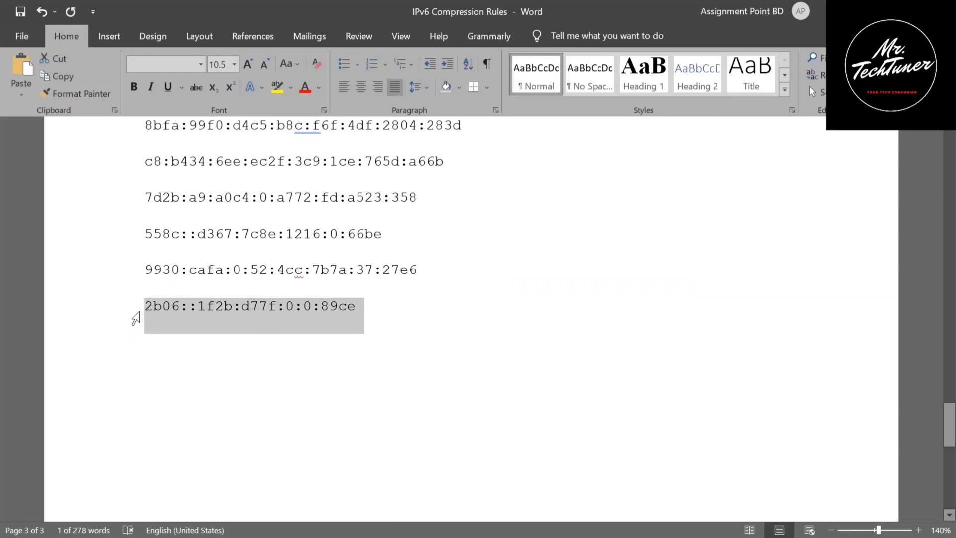
key("alt+Tab")
left_click(462, 395)
key("ctrl+a")
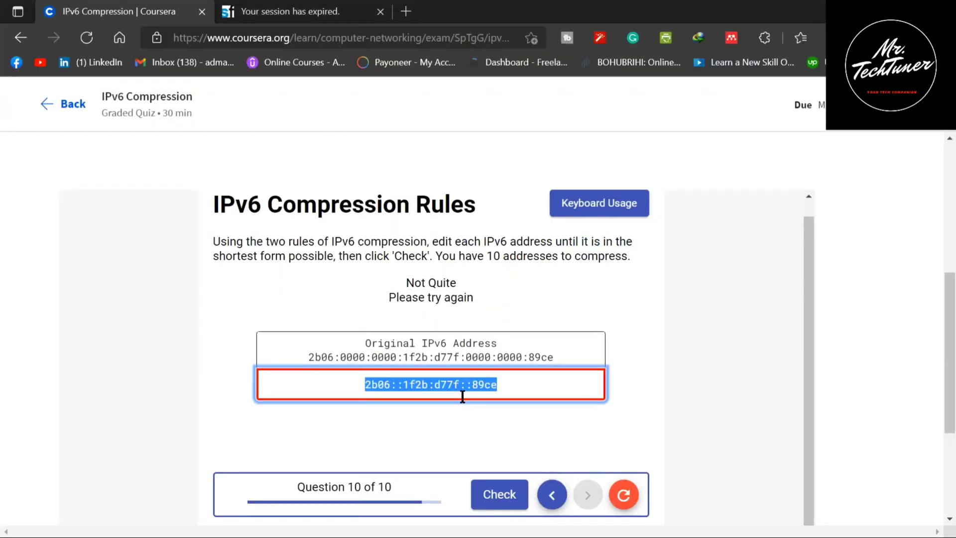
key("ctrl+v")
left_click(513, 492)
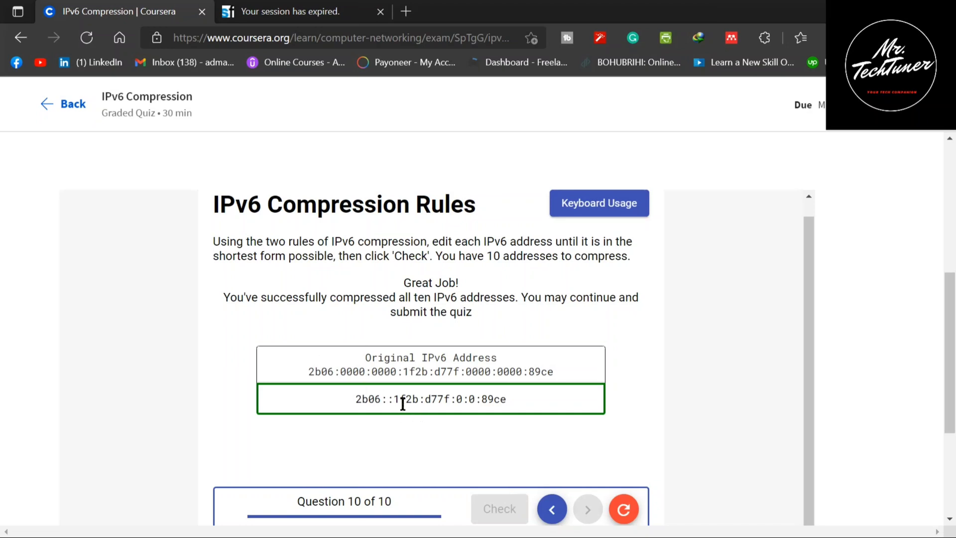
Compare both all-zero runs in Question 10's original address with the compressed answer and look over the activity's feedback
left_click_drag(340, 371, 407, 379)
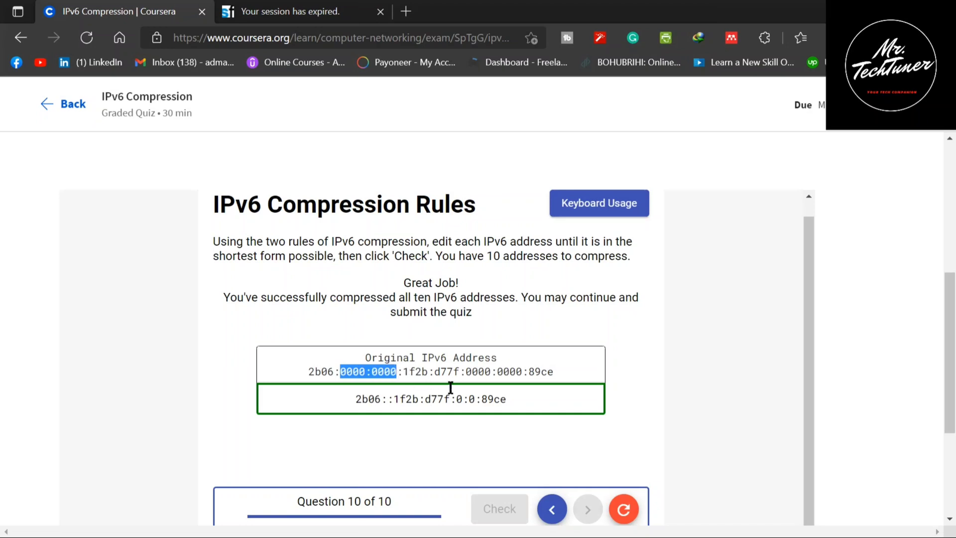
left_click_drag(466, 371, 538, 379)
left_click(473, 396)
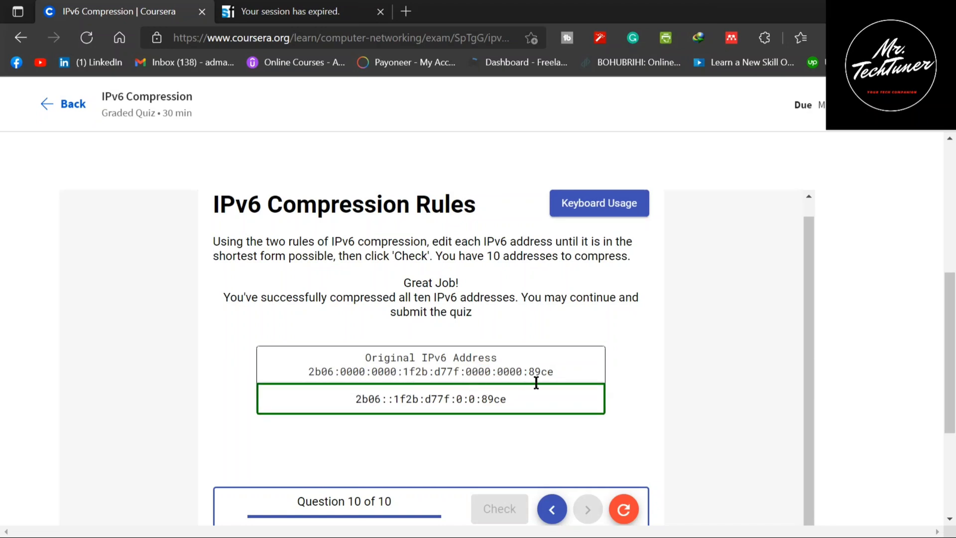
scroll(532, 383, "down", 1)
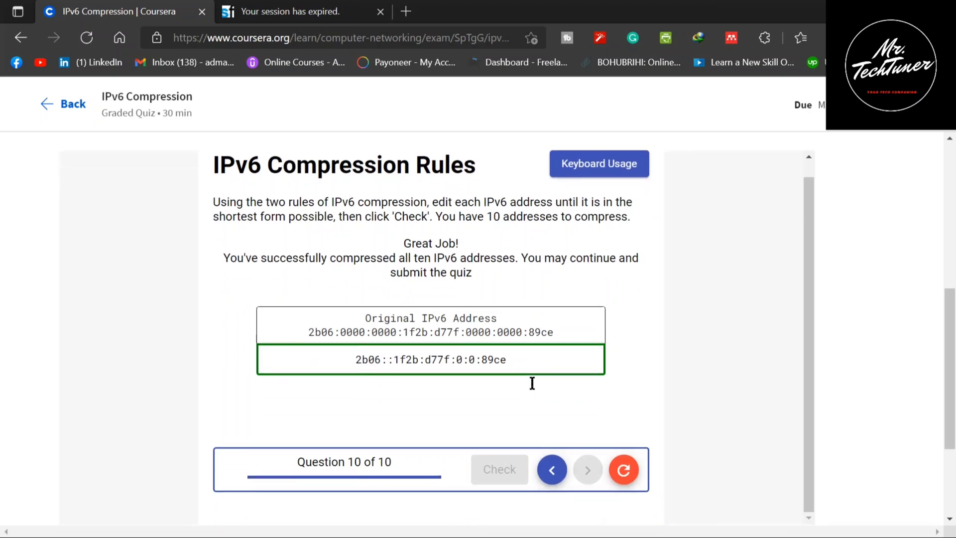
scroll(523, 381, "down", 2)
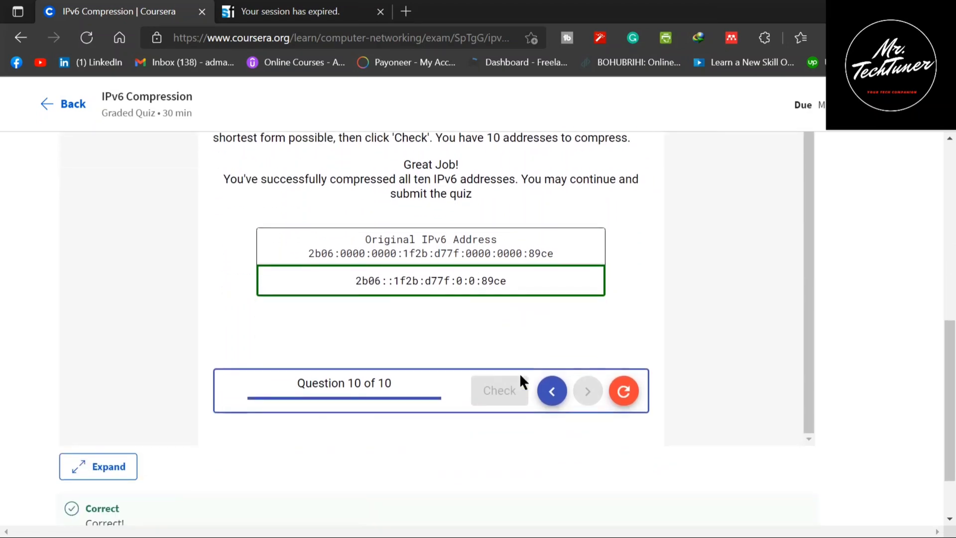
scroll(521, 381, "up", 1)
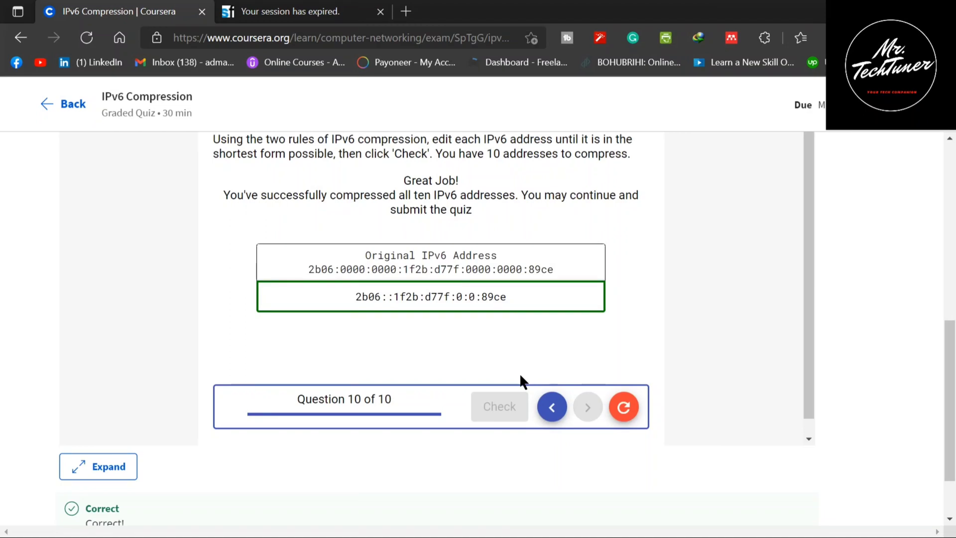
Review the list of compressed exercise addresses in Word, going back up to the document's title
key("alt+Tab")
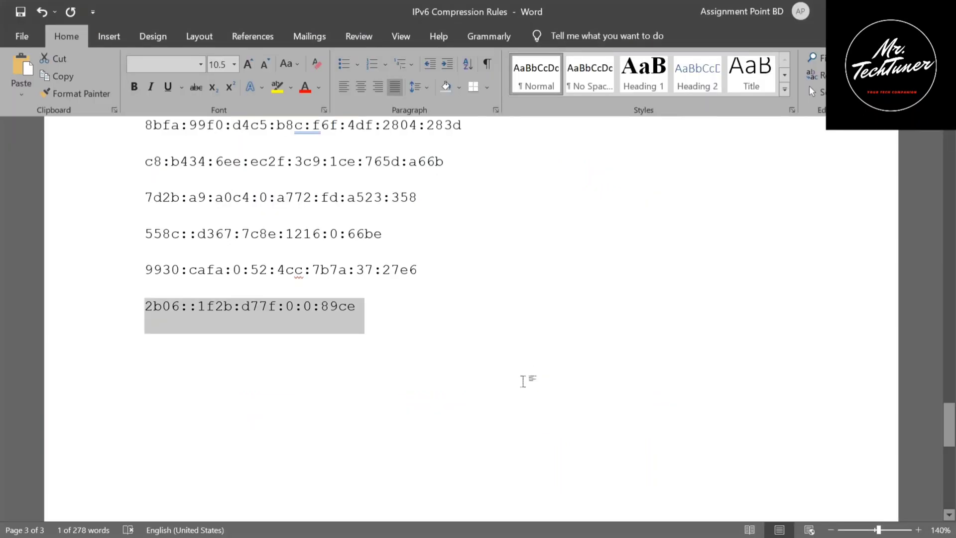
scroll(532, 386, "up", 3)
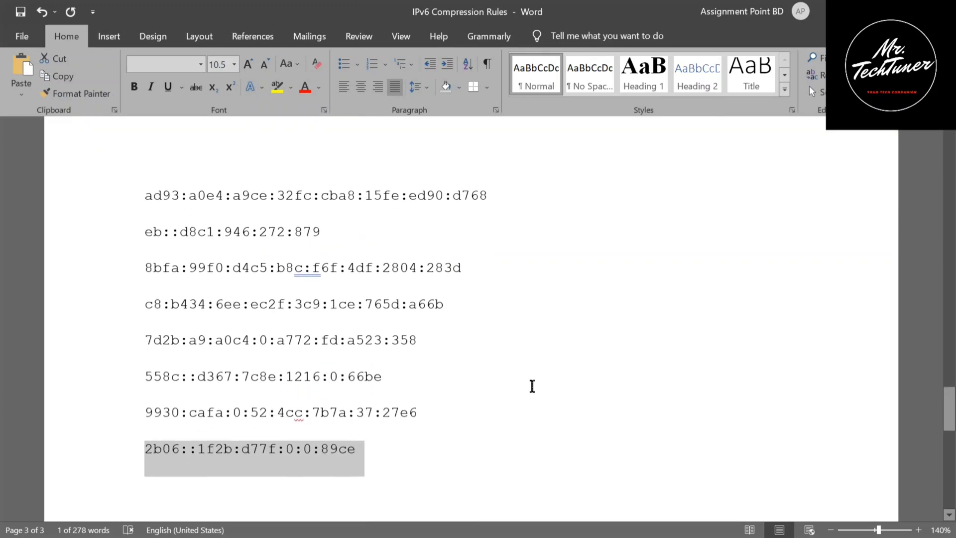
left_click_drag(397, 442, 141, 279)
scroll(224, 337, "up", 6)
scroll(194, 359, "up", 5)
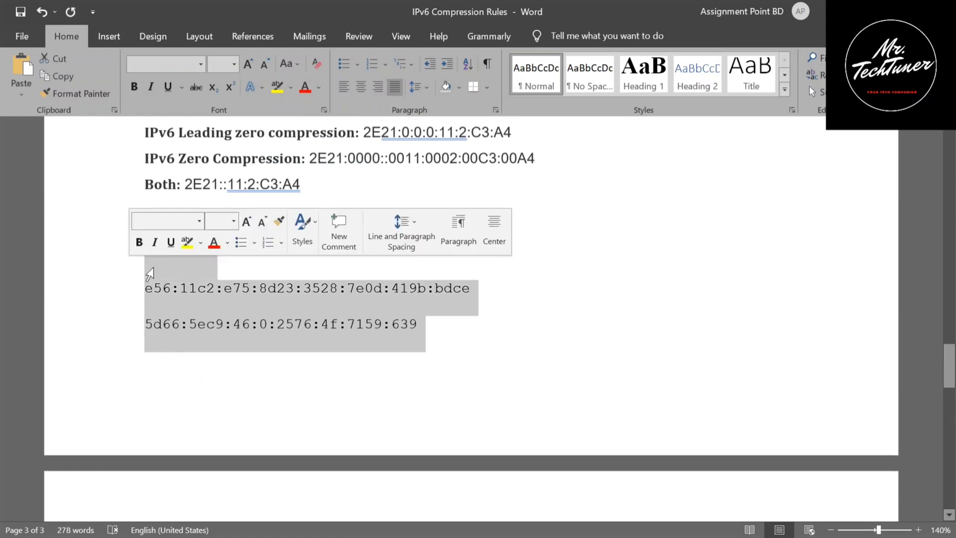
left_click(462, 342)
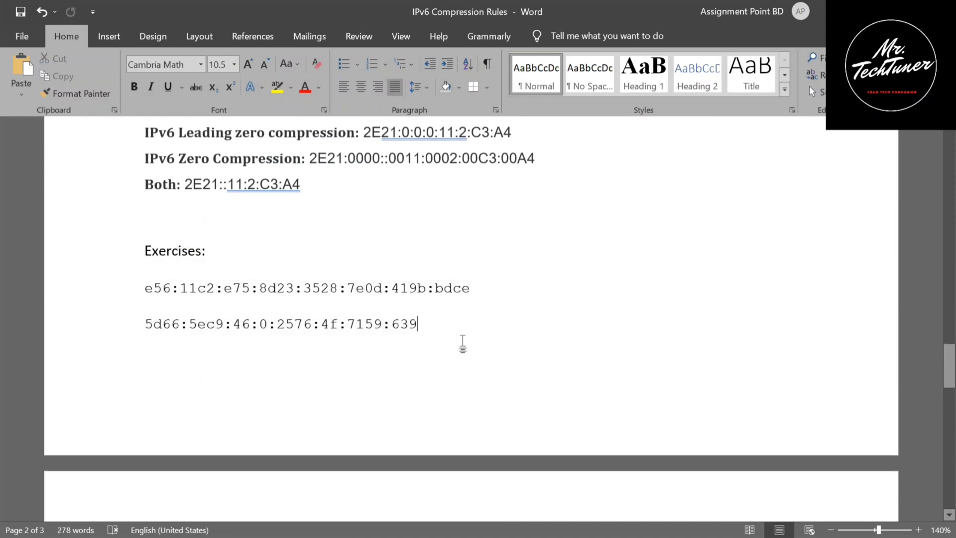
scroll(461, 346, "down", 1)
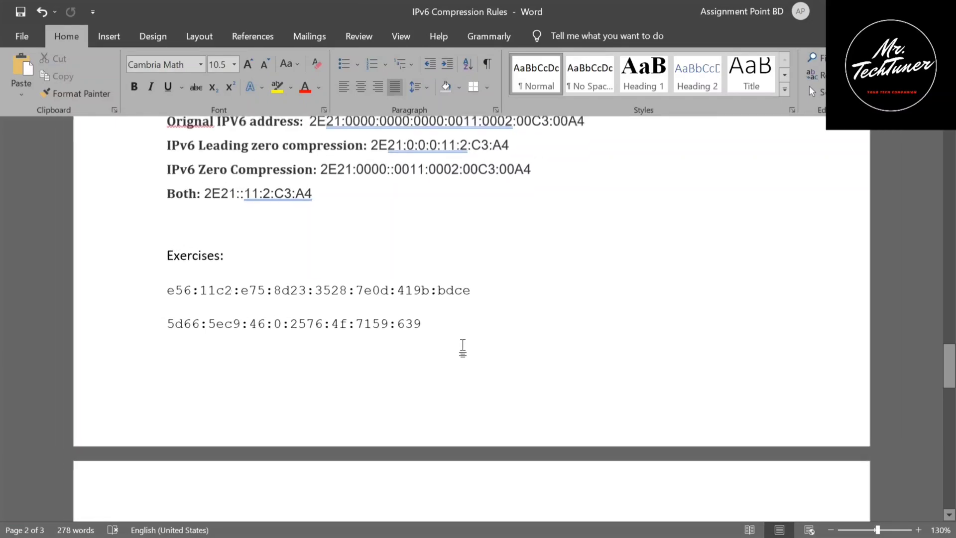
scroll(462, 348, "up", 20)
scroll(464, 350, "up", 20)
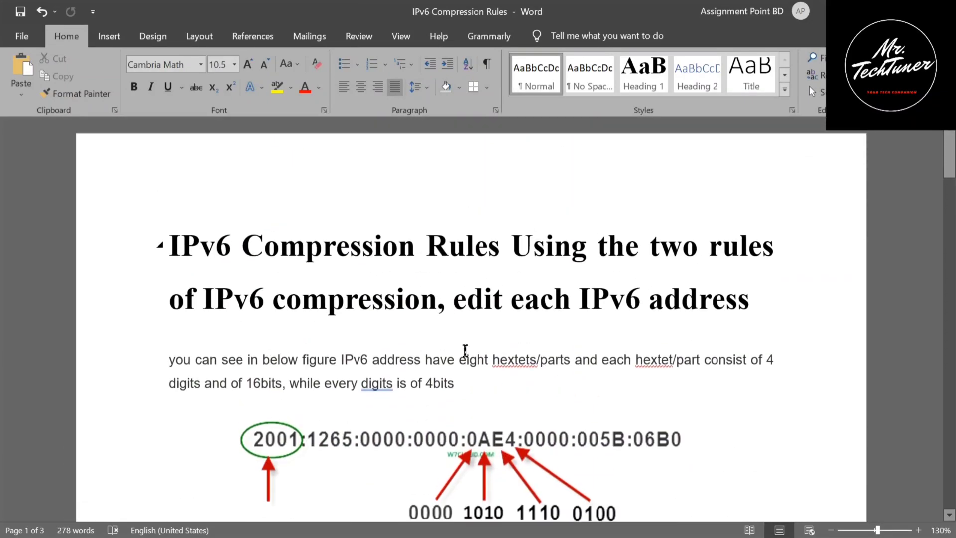
key("alt")
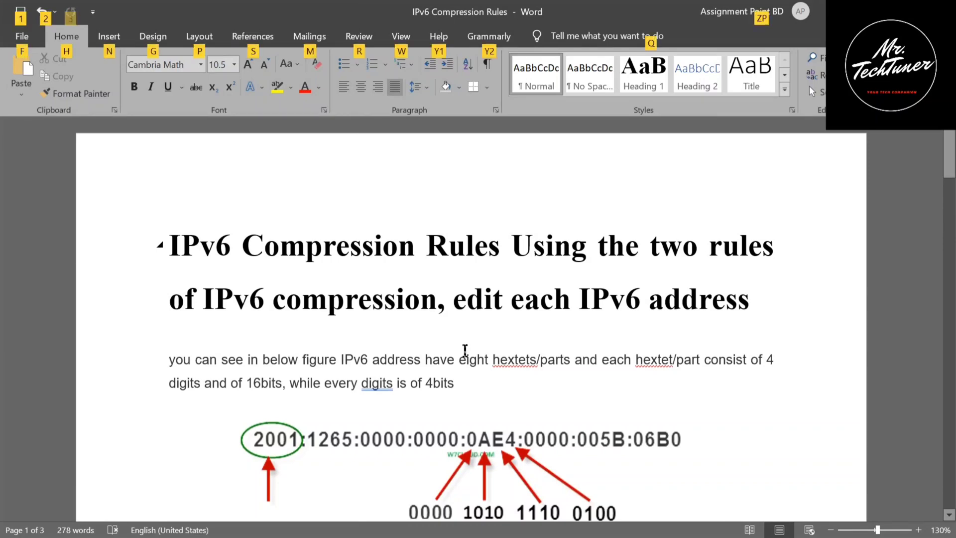
key("alt")
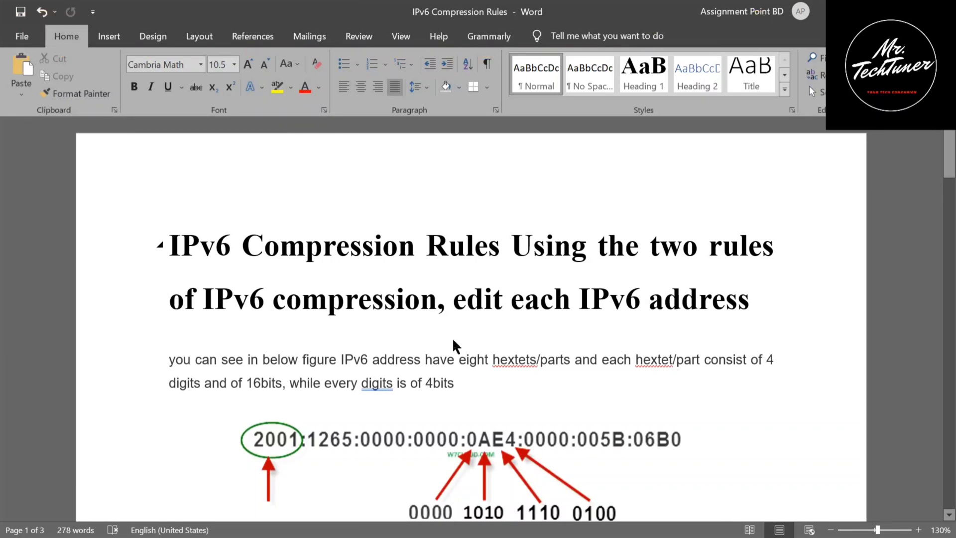